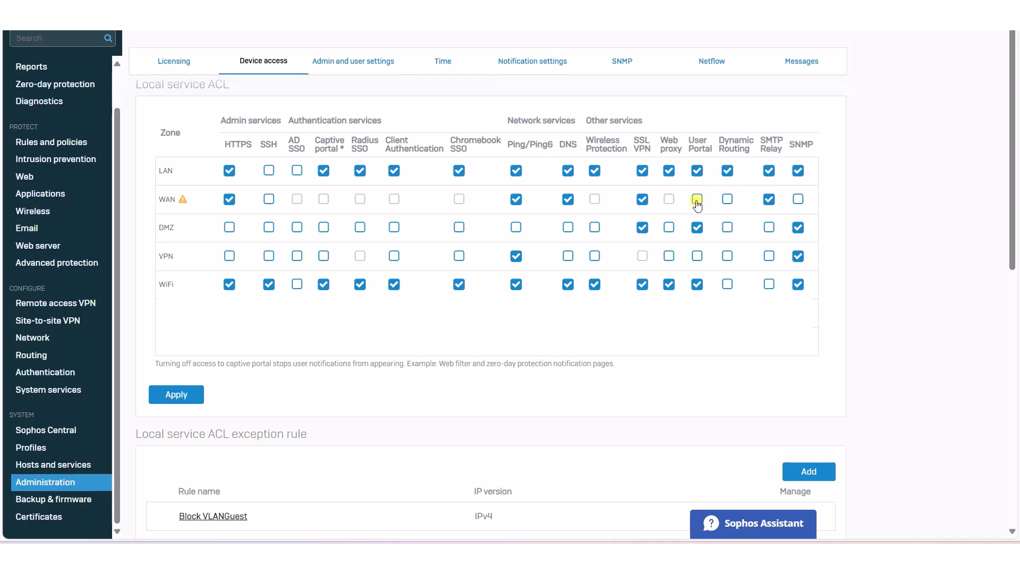
Step: Tick DNS for the VPN zone in the local service ACL, leaving User Portal unchanged, and apply
click(696, 205)
click(697, 203)
click(567, 258)
click(698, 257)
click(698, 257)
click(191, 394)
Step: Keep IPsec remote access enabled with the DefaultRemoteAccess profile and preshared key authentication
click(55, 306)
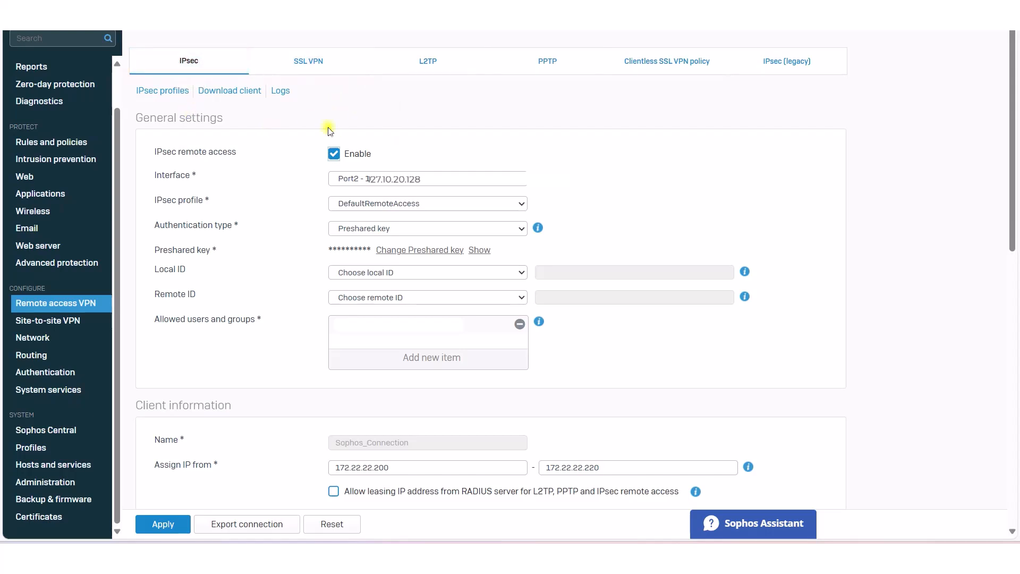
click(333, 153)
click(333, 154)
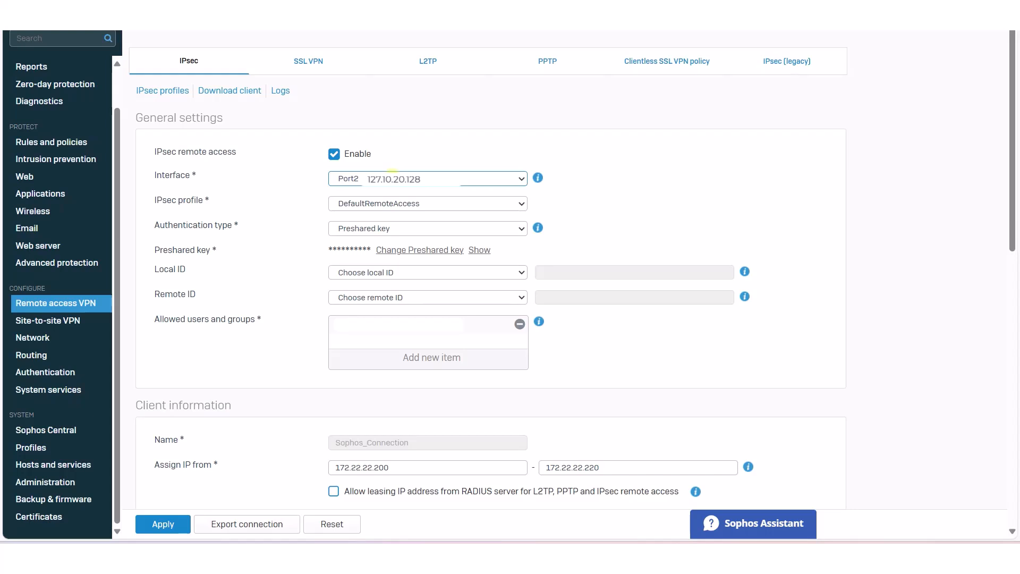
click(402, 207)
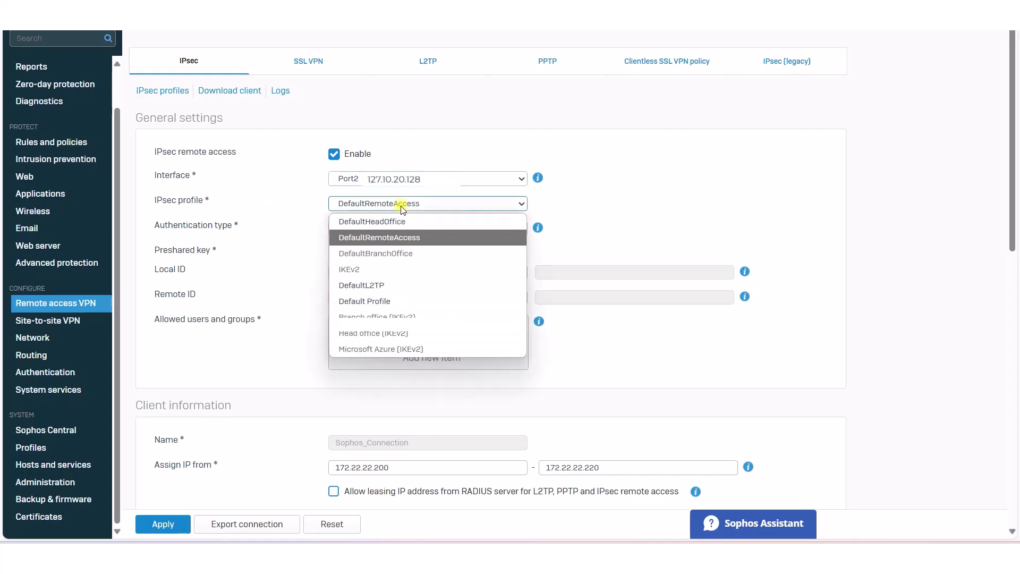
click(393, 234)
click(422, 228)
click(422, 228)
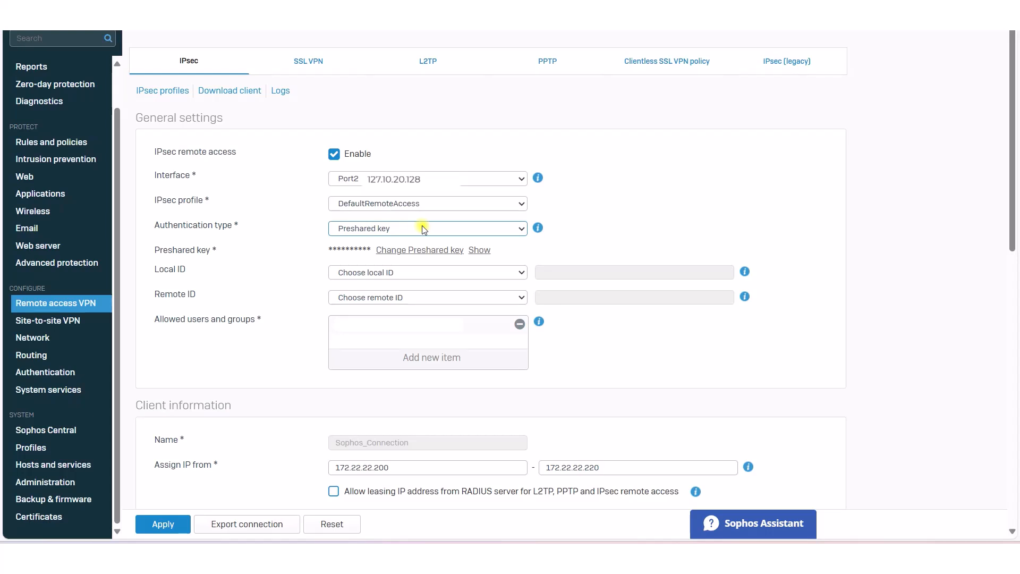
Step: Enter and confirm a new preshared key, then cancel the change
click(397, 252)
click(385, 251)
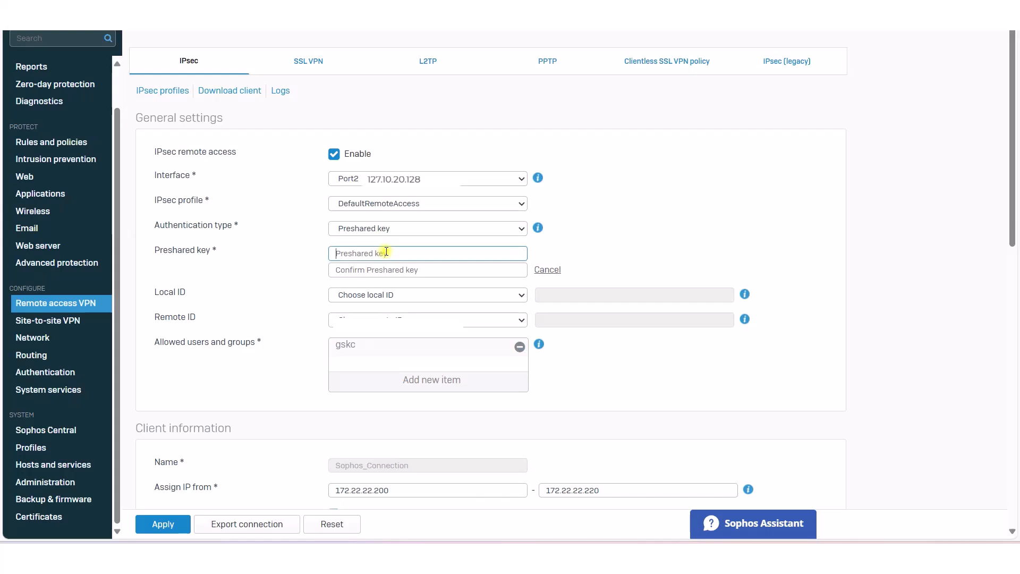
text(•••)
key(Tab)
text(•)
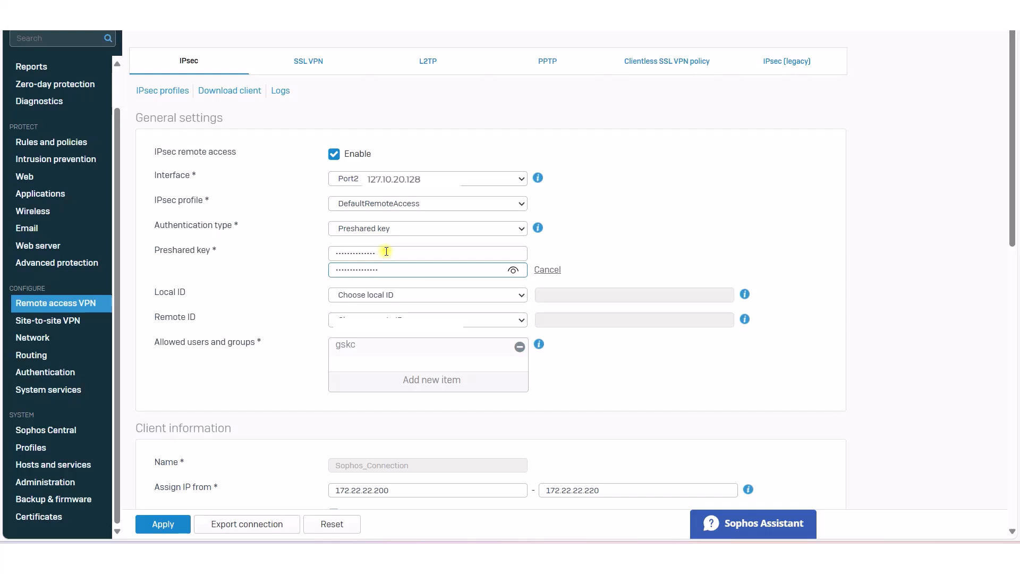
click(539, 269)
Step: Remove gskc from the IPsec remote access allowed users and groups list
scroll(521, 237, down, 1)
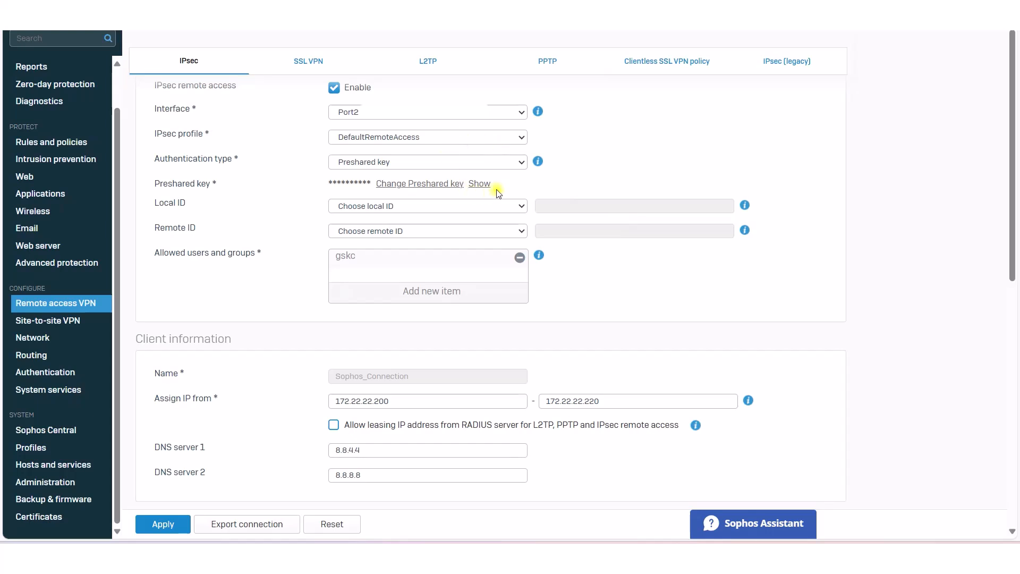
click(519, 258)
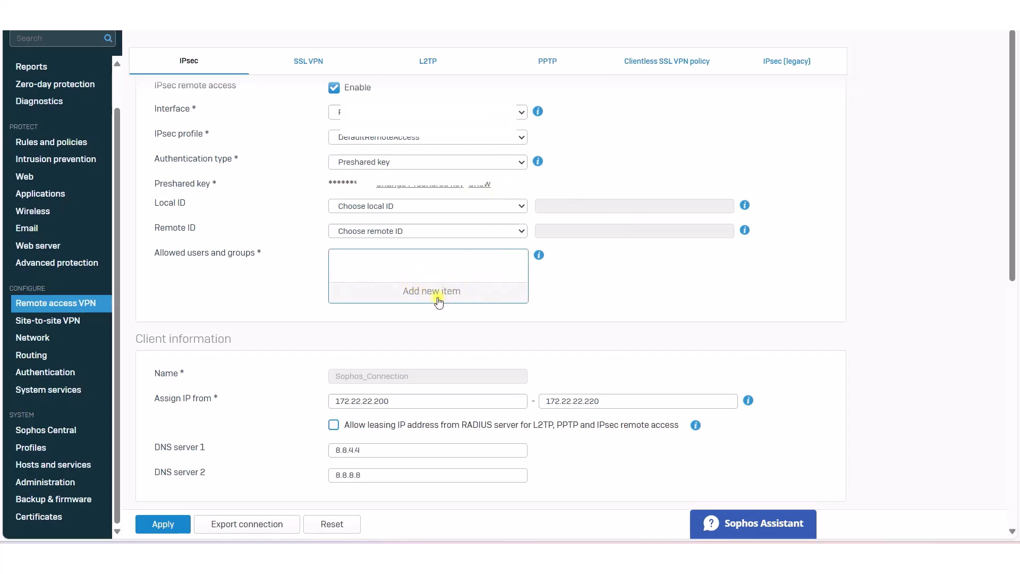
scroll(436, 301, up, 1)
scroll(425, 303, down, 1)
click(427, 294)
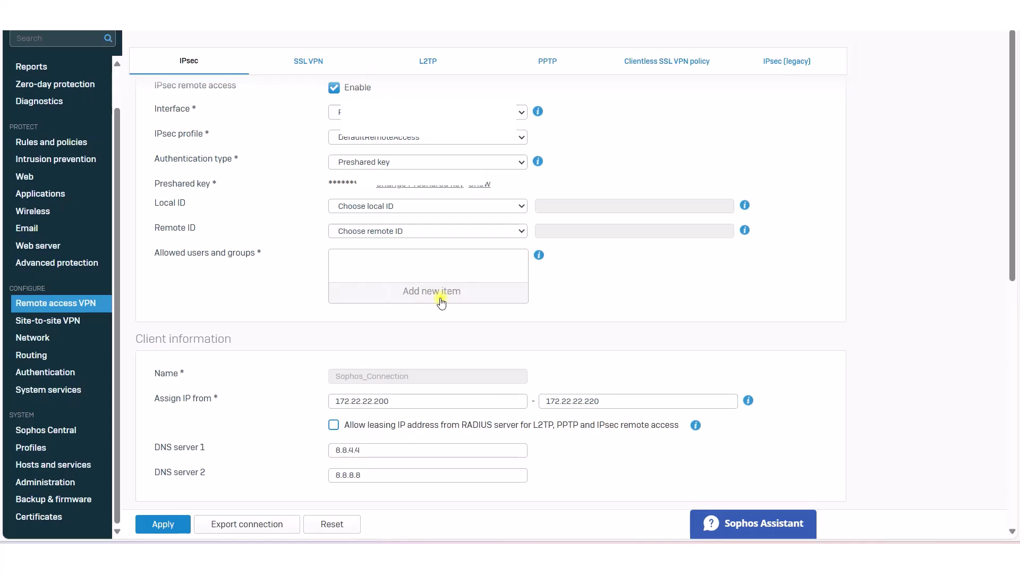
scroll(427, 299, down, 1)
scroll(422, 304, down, 1)
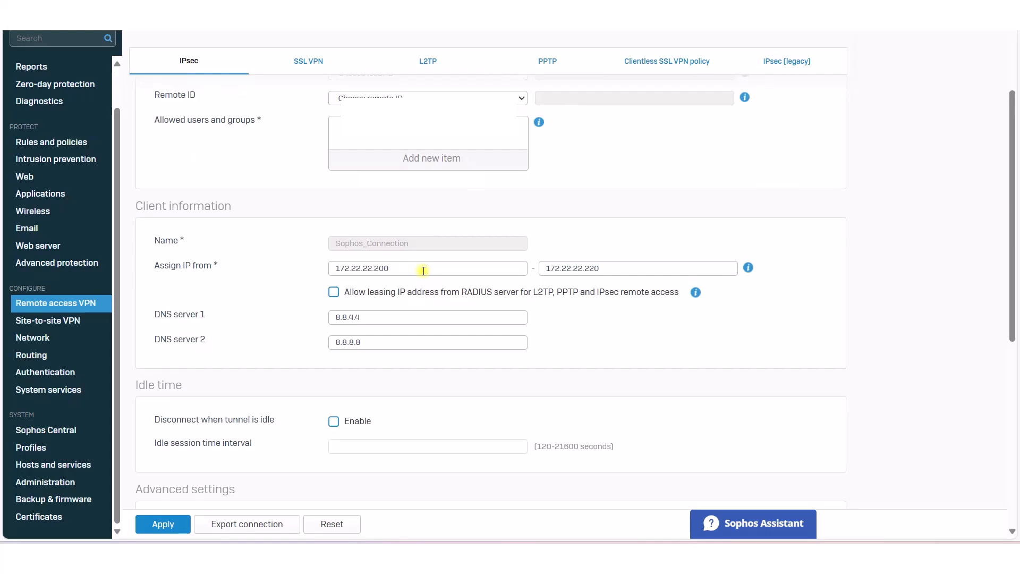
drag(423, 270, 321, 274)
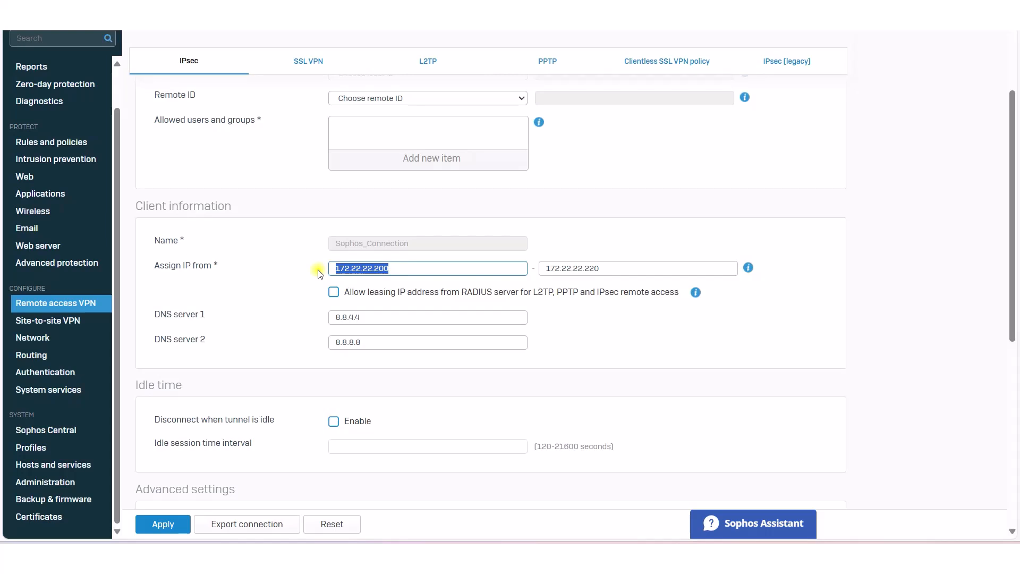
drag(406, 270, 324, 273)
scroll(430, 283, down, 1)
scroll(429, 283, down, 3)
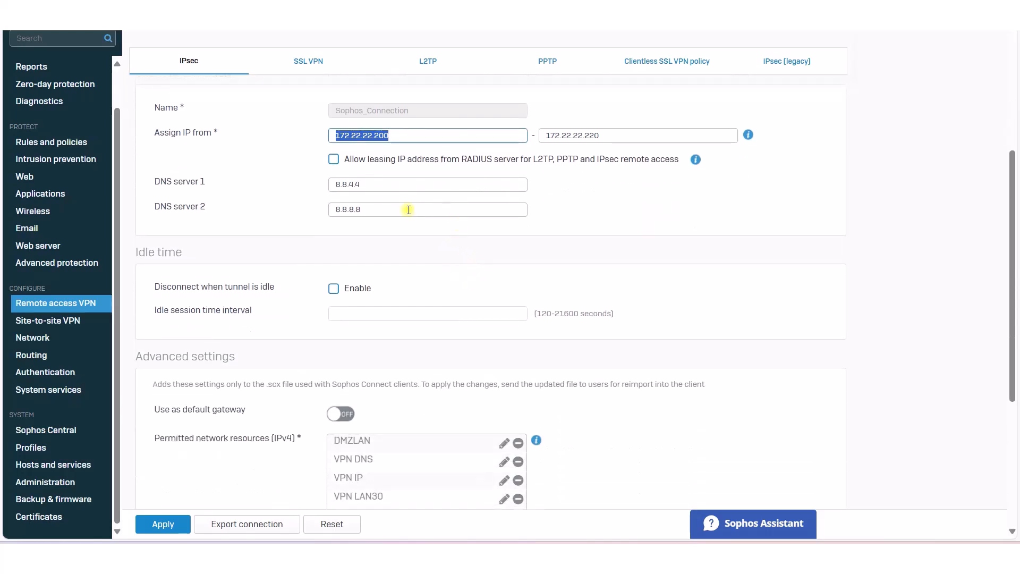
drag(379, 186, 297, 186)
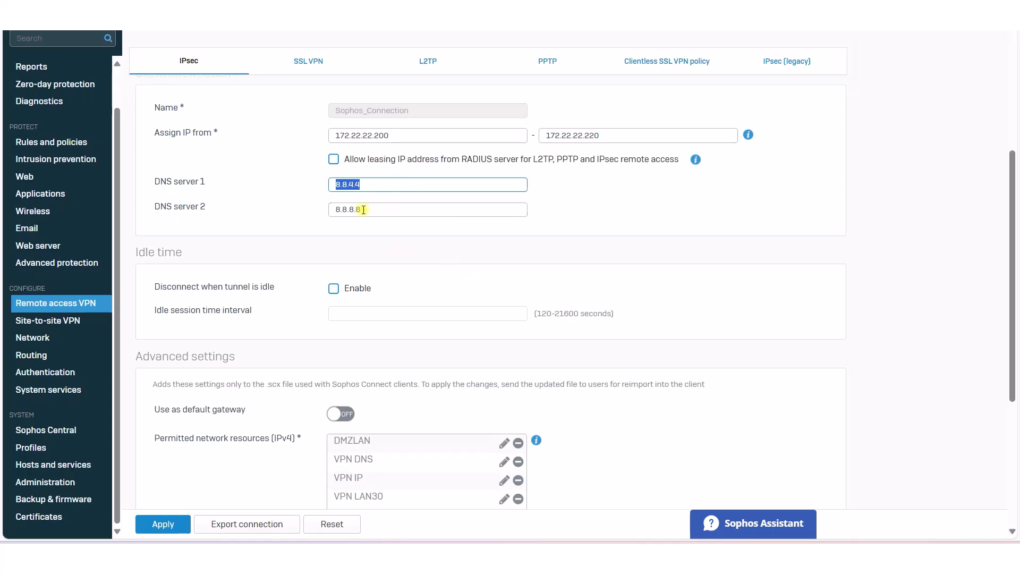
drag(371, 209, 330, 209)
drag(403, 186, 296, 189)
scroll(461, 231, down, 5)
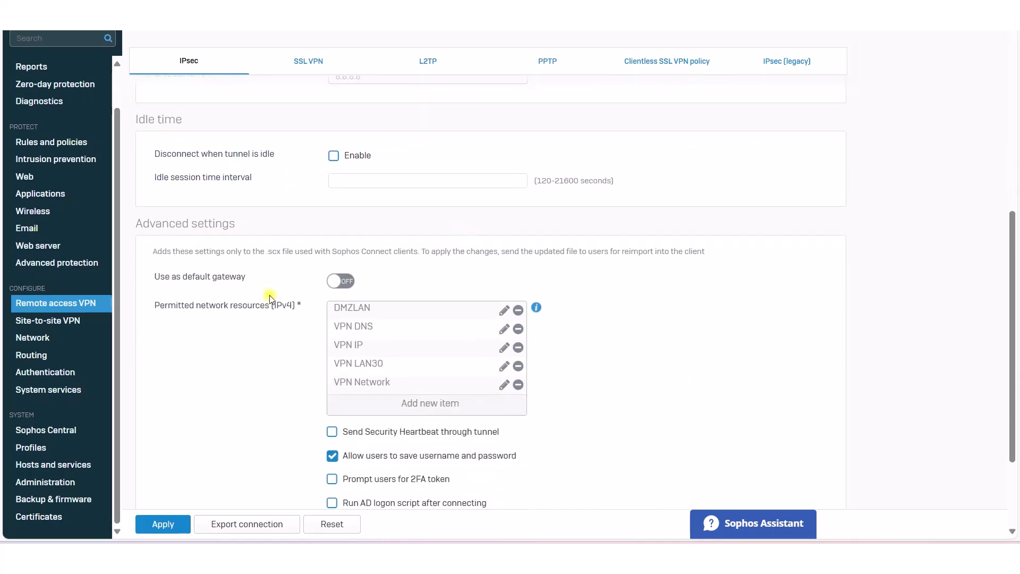
scroll(263, 316, down, 2)
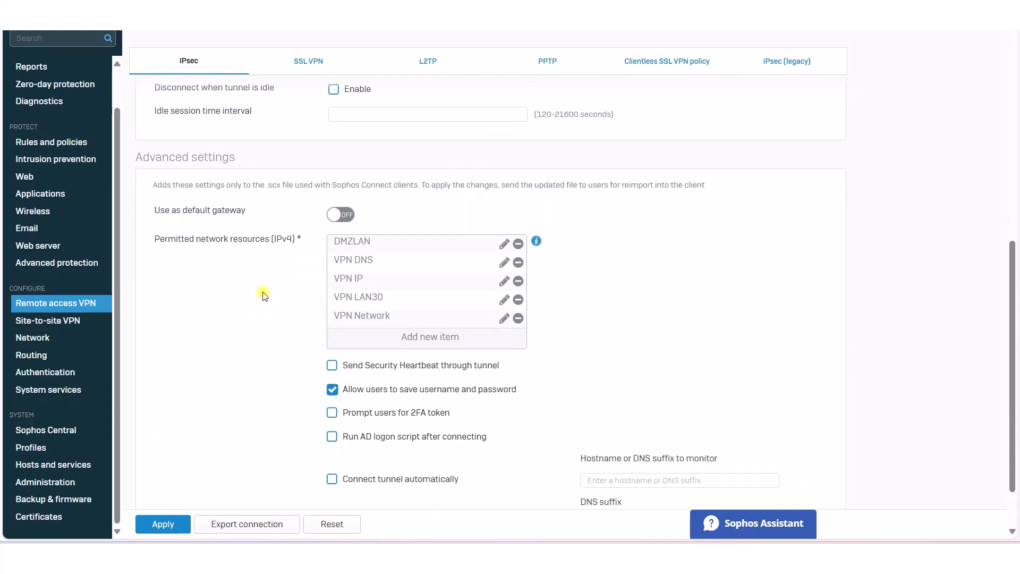
click(349, 215)
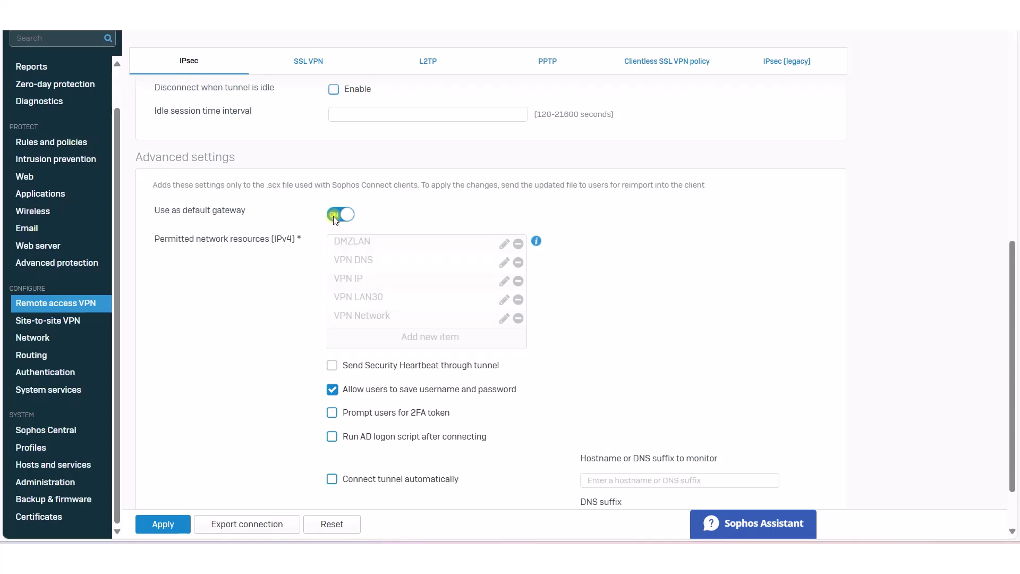
click(333, 215)
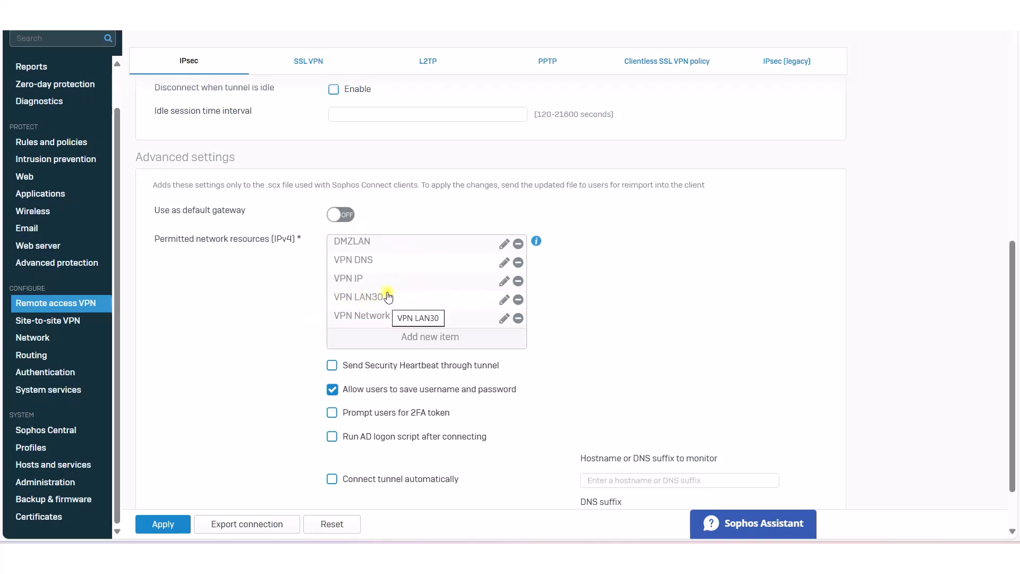
click(504, 246)
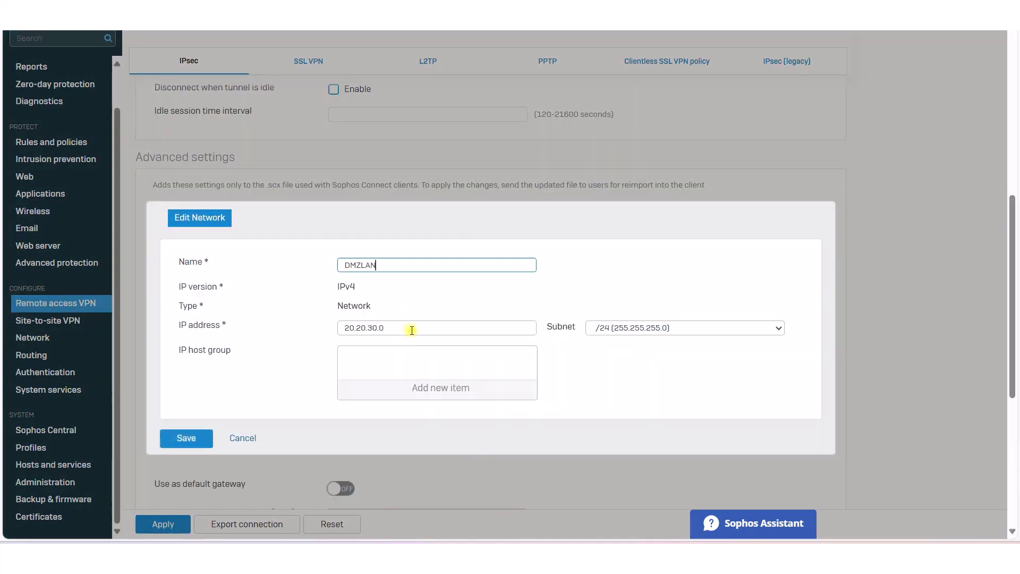
double_click(371, 326)
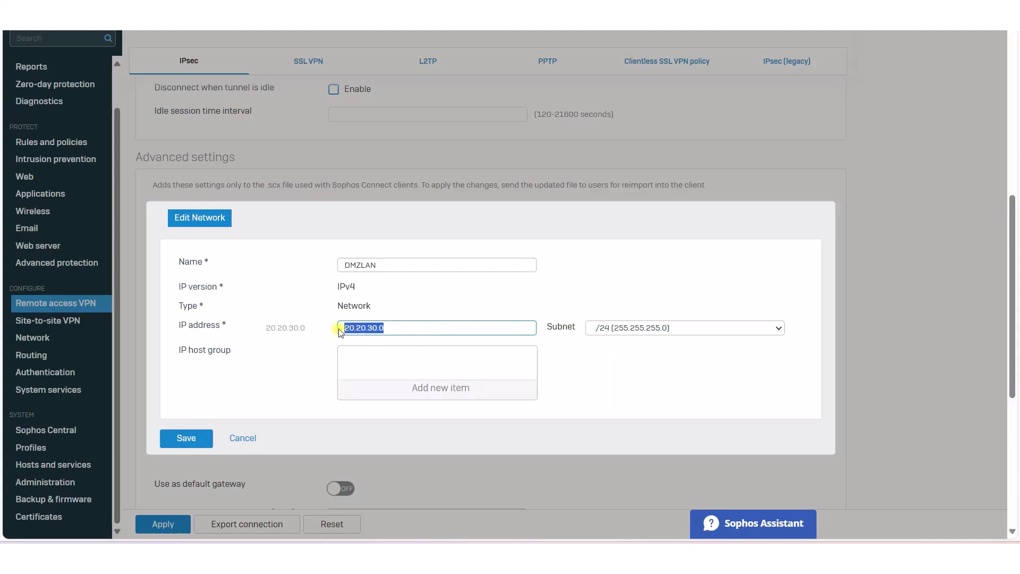
click(392, 325)
click(244, 439)
scroll(614, 296, down, 1)
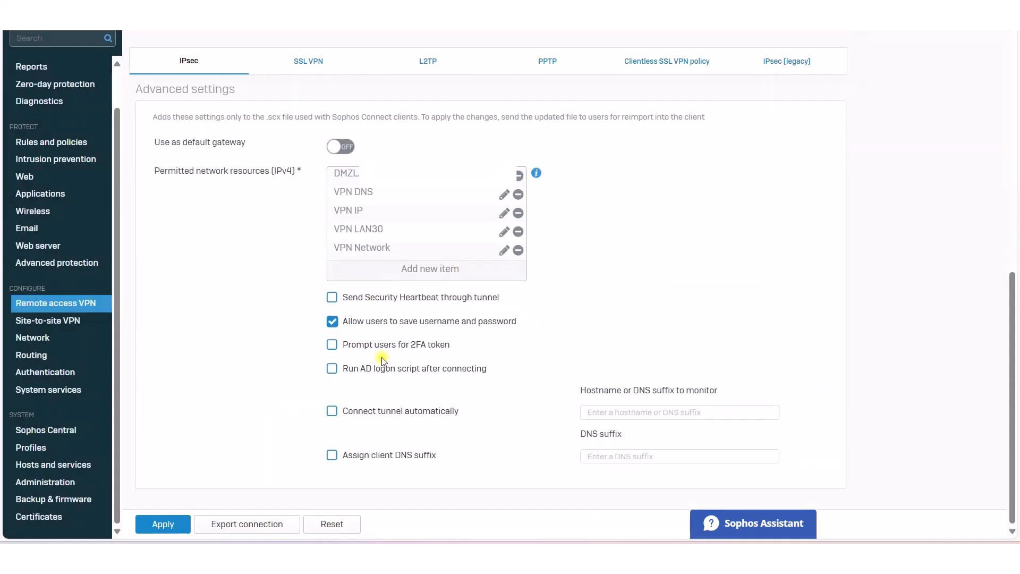
Step: Add Open Group to the IPsec allowed users and groups, apply, and confirm with OK
click(168, 520)
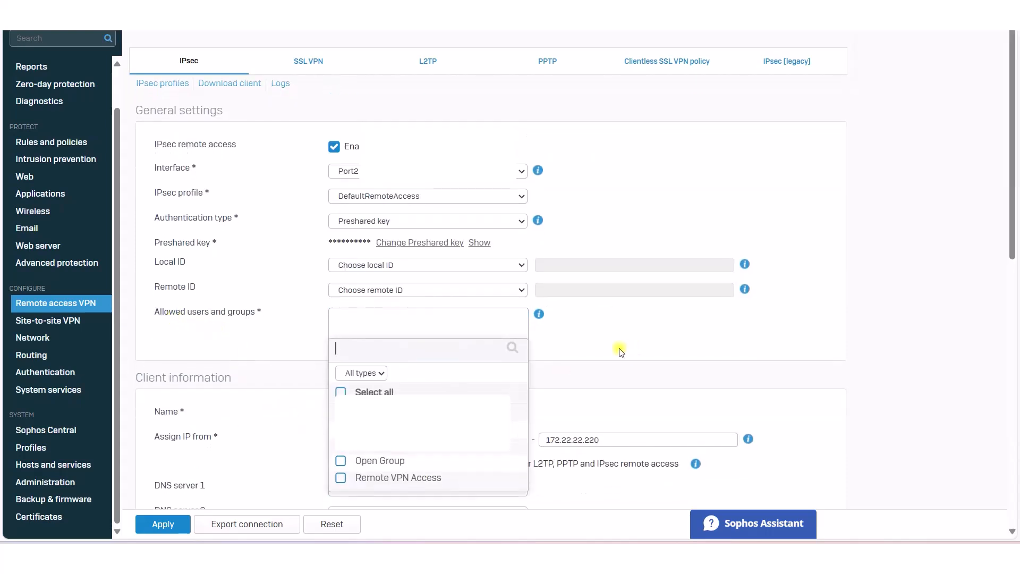
click(341, 460)
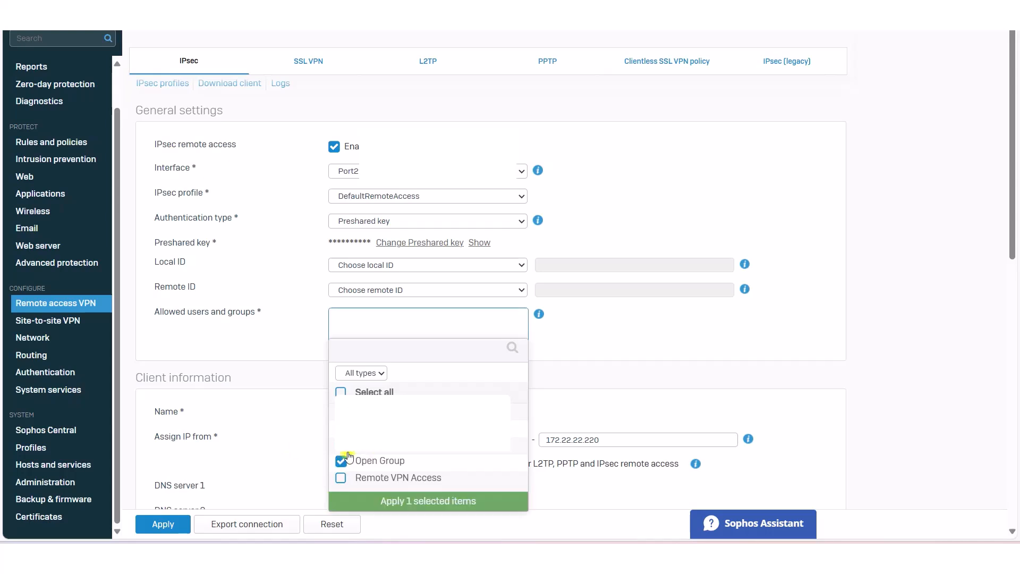
click(415, 501)
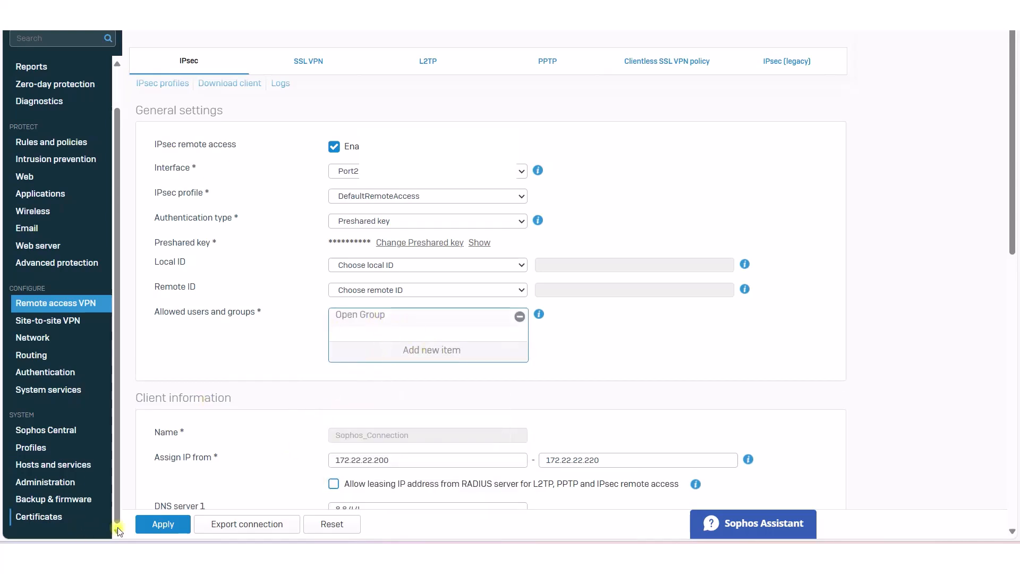
click(165, 524)
click(474, 284)
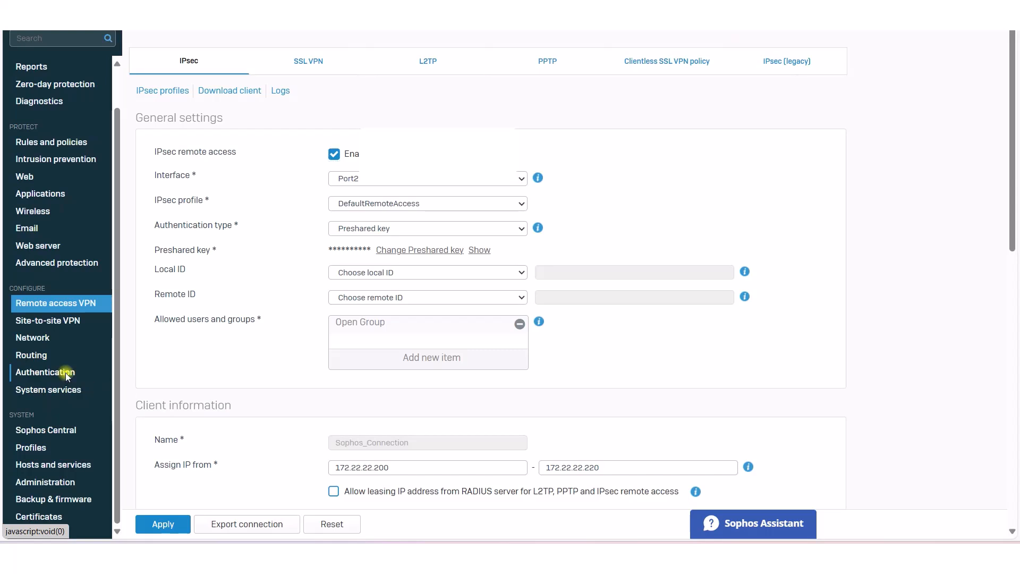
Step: Start a new user group under Authentication > Groups named VPN_Testing2
click(65, 372)
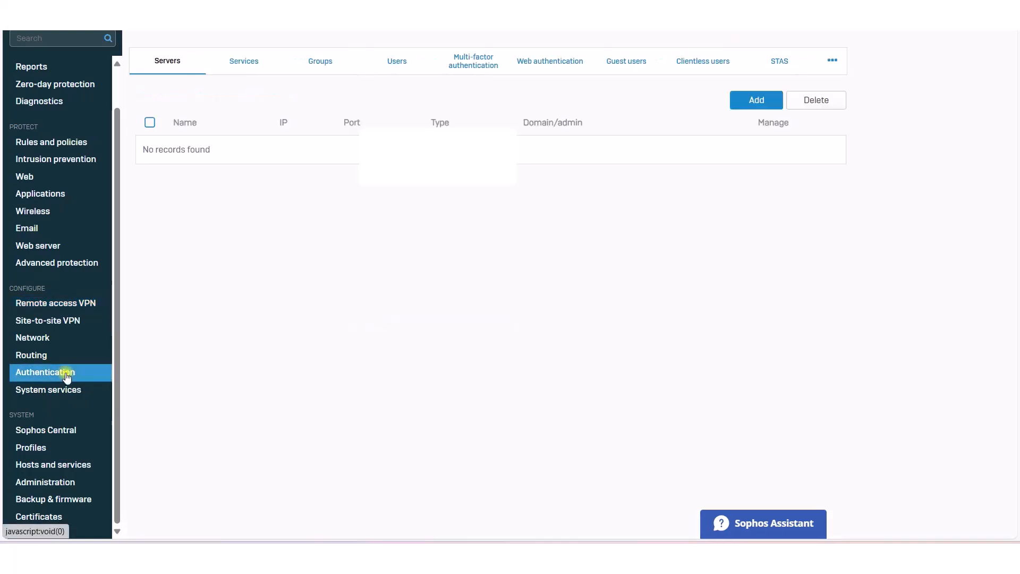
click(319, 63)
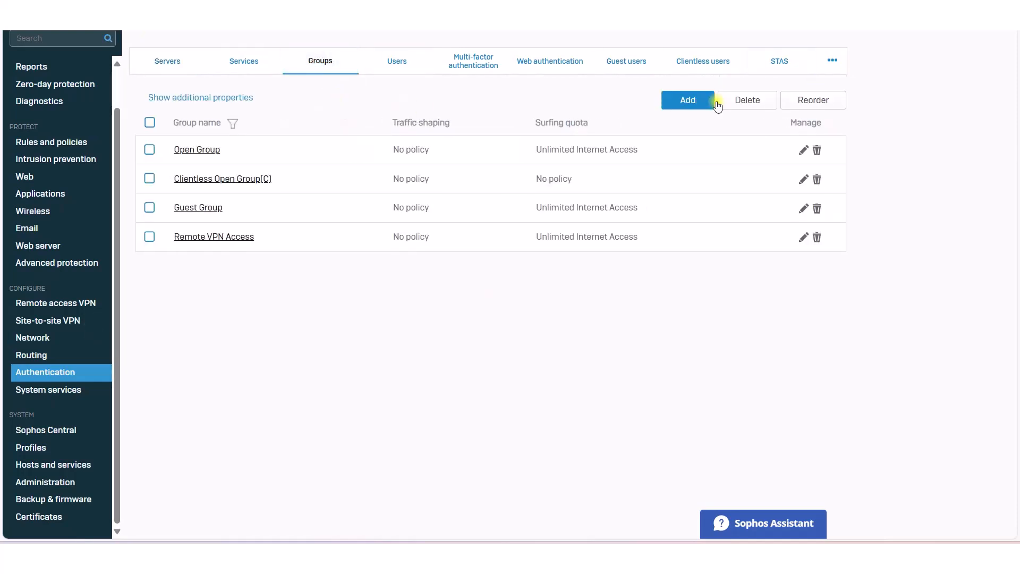
click(677, 101)
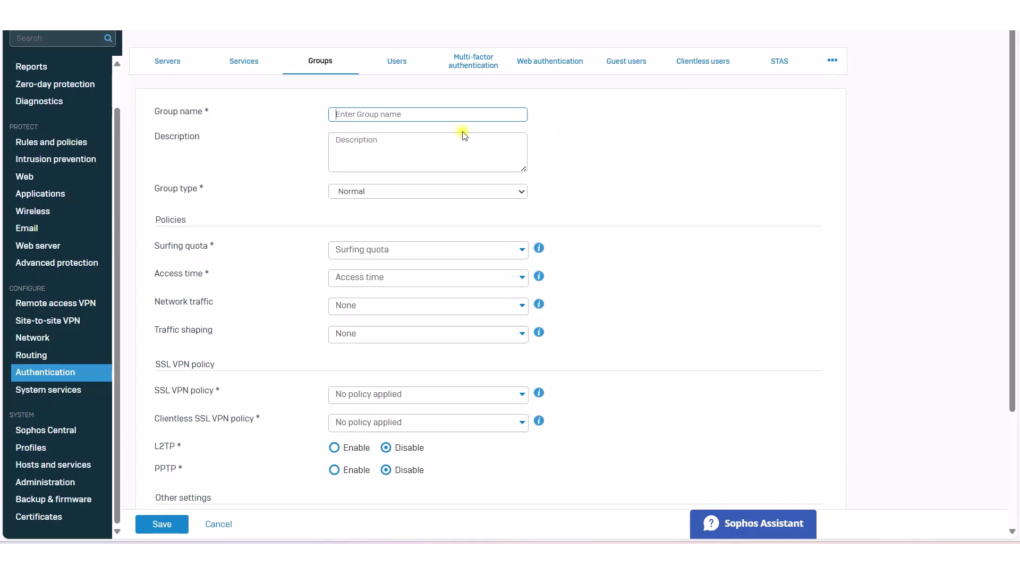
text(M)
key(BackSpace)
text(VPN_Testing2)
Step: Keep type Normal, set Unlimited Internet Access and Allowed all the time, then save the group
click(383, 193)
click(384, 194)
scroll(414, 213, down, 1)
scroll(353, 233, up, 1)
click(391, 248)
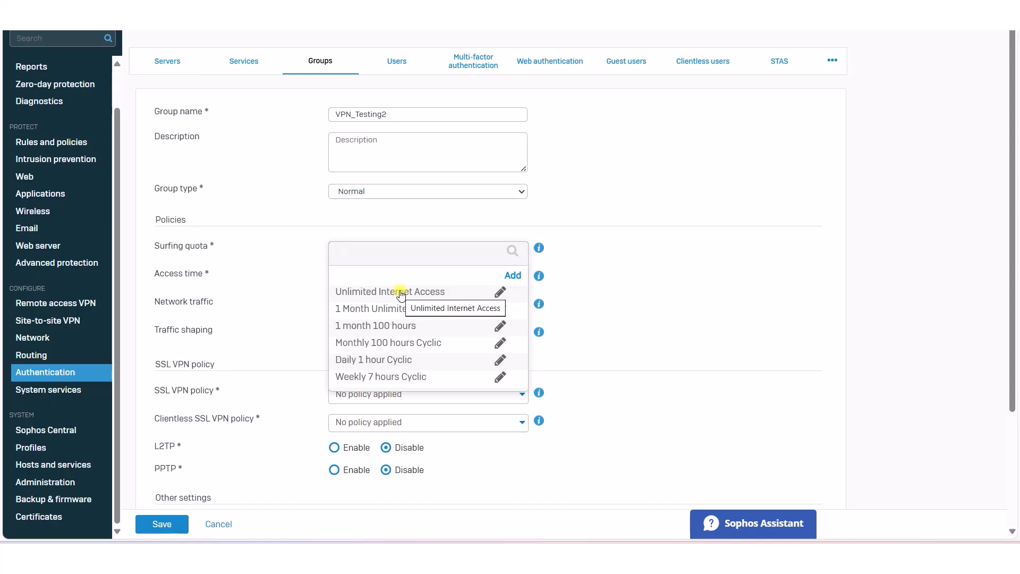
click(401, 292)
click(441, 277)
click(386, 292)
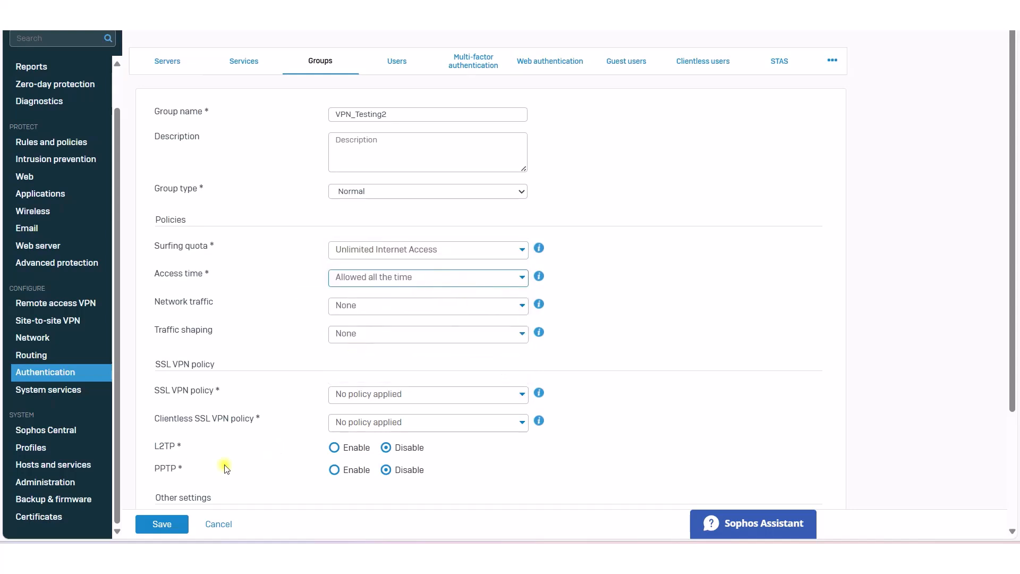
click(155, 525)
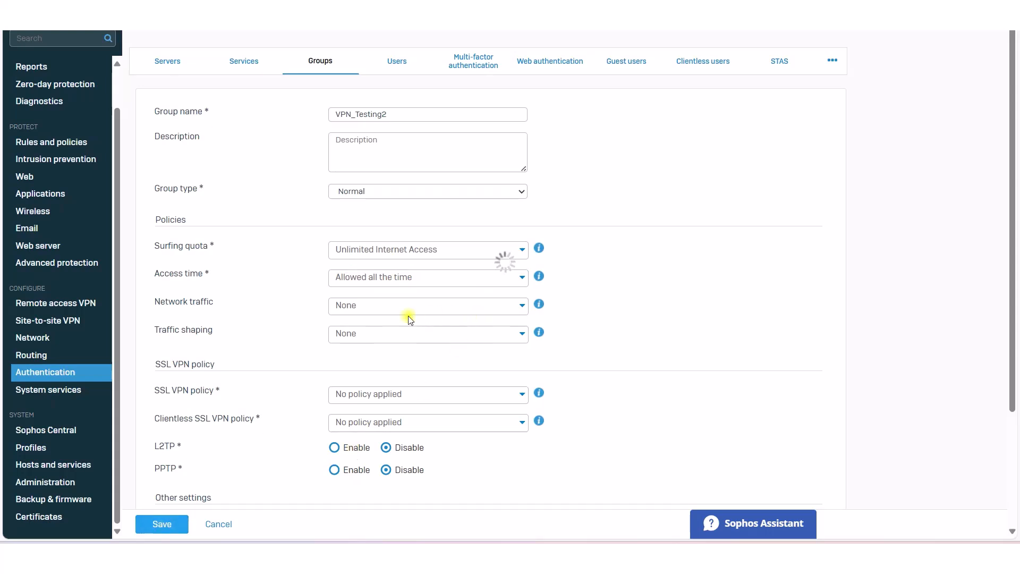
click(406, 60)
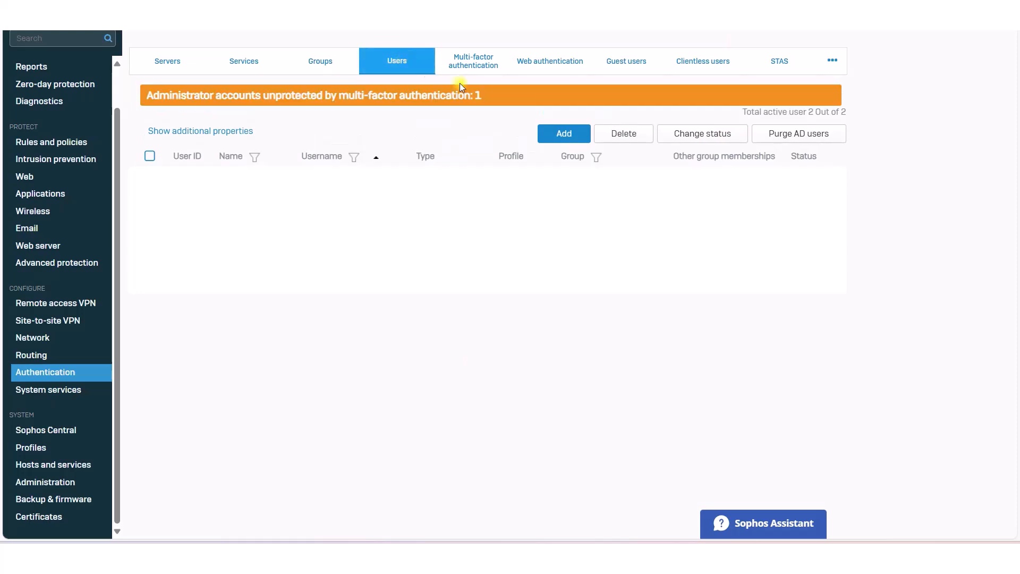
Step: Start a new user, filling in the username and display name
click(565, 134)
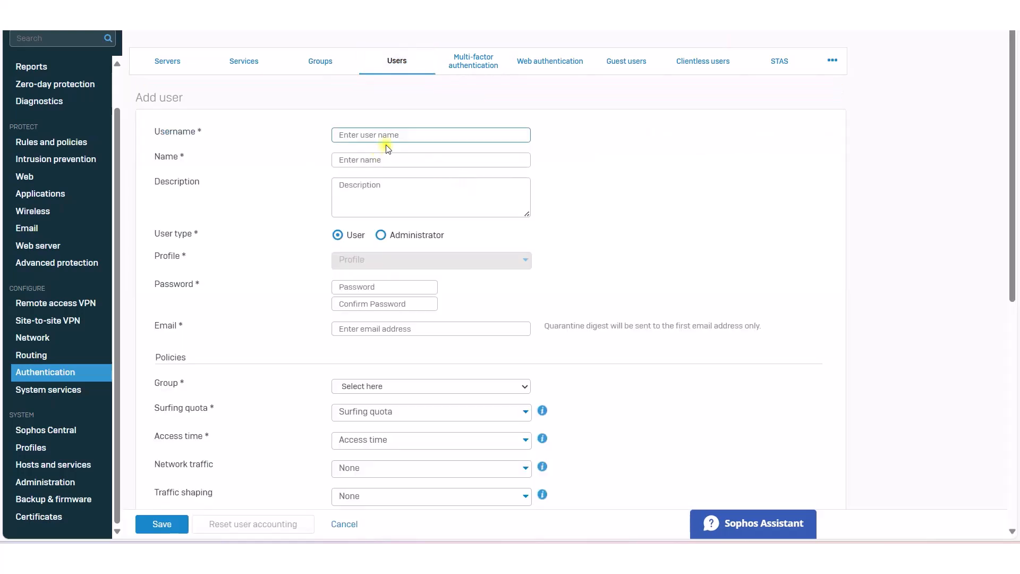
text(user002)
click(382, 158)
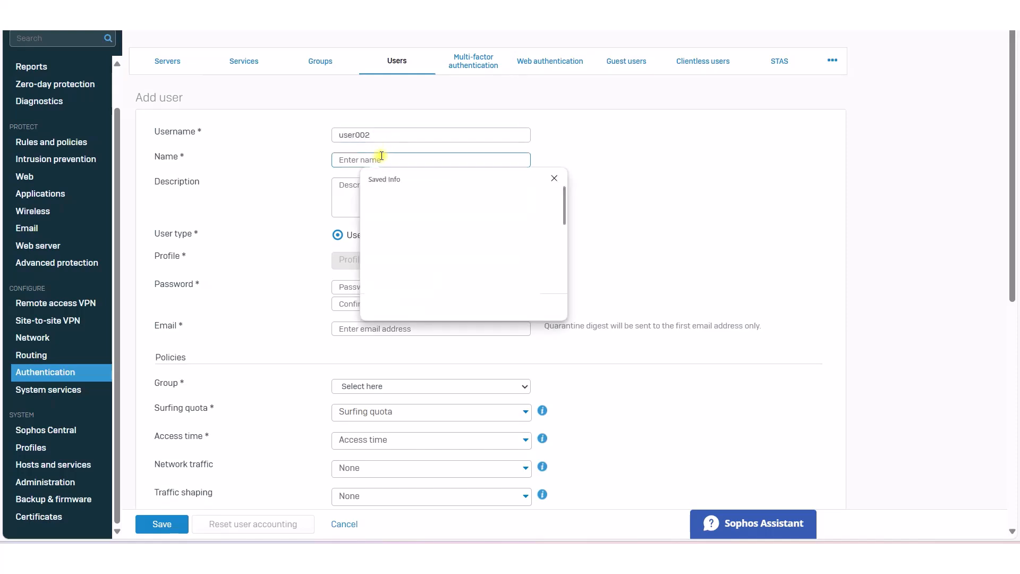
text(user001002)
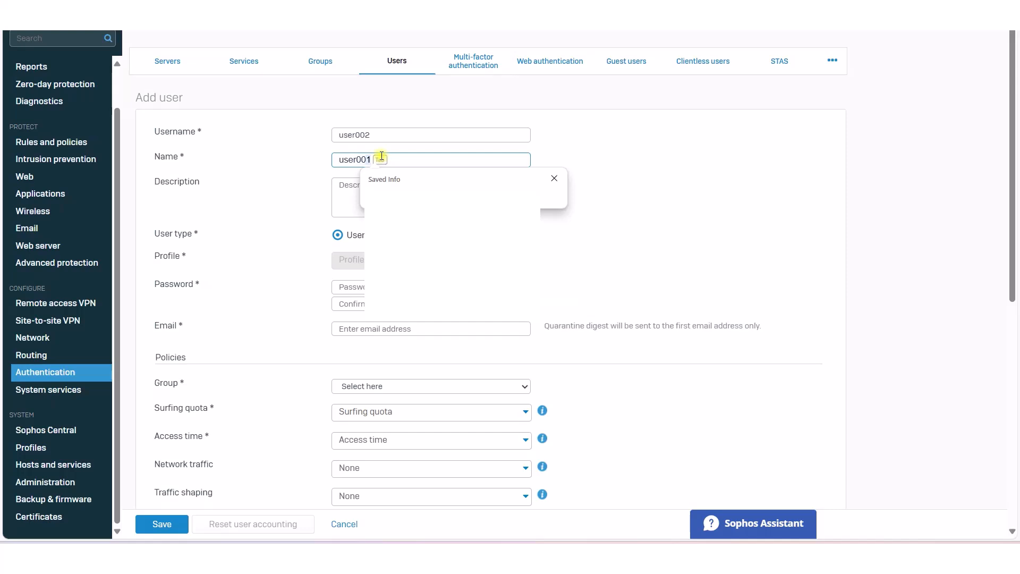
click(678, 200)
scroll(431, 187, down, 2)
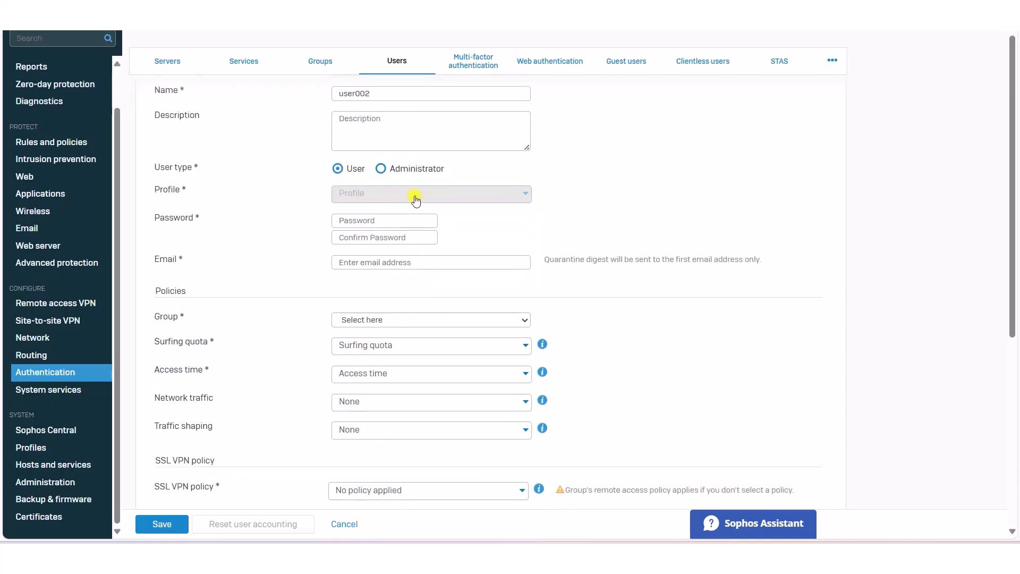
Step: Enter and confirm the user's password and fill in the e-mail address
click(360, 223)
text(S)
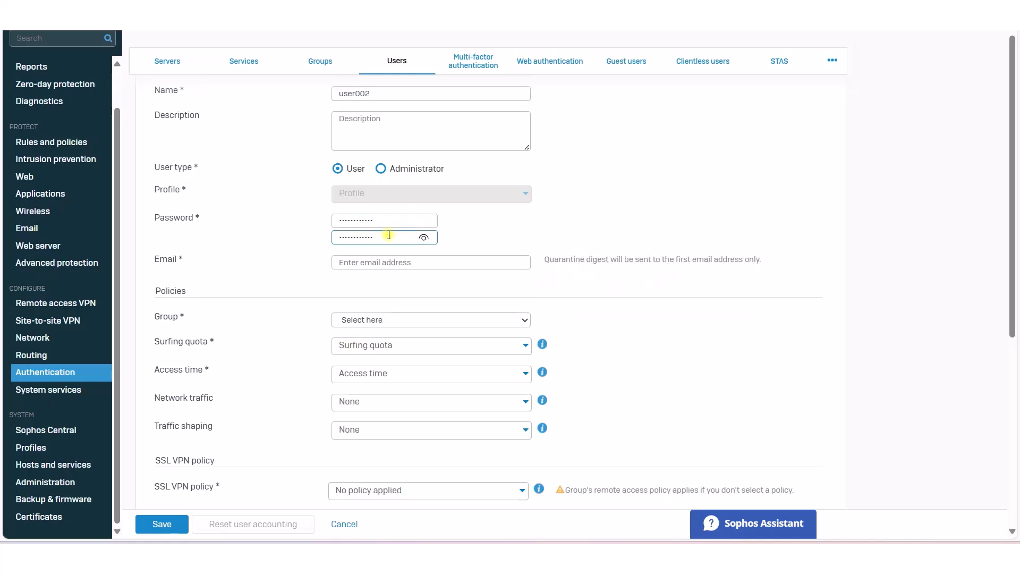
drag(387, 222, 205, 220)
text(S)
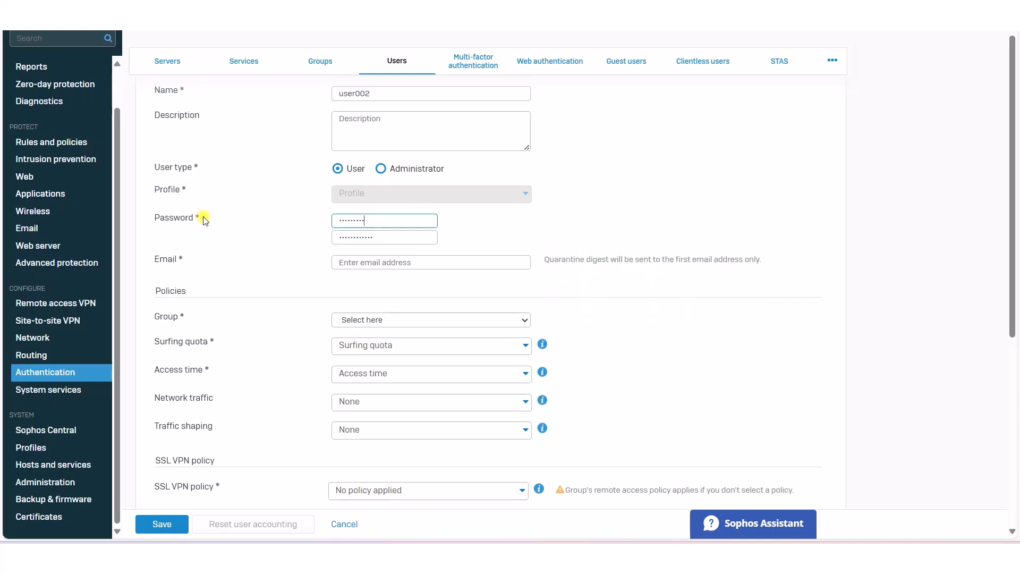
scroll(205, 220, down, 1)
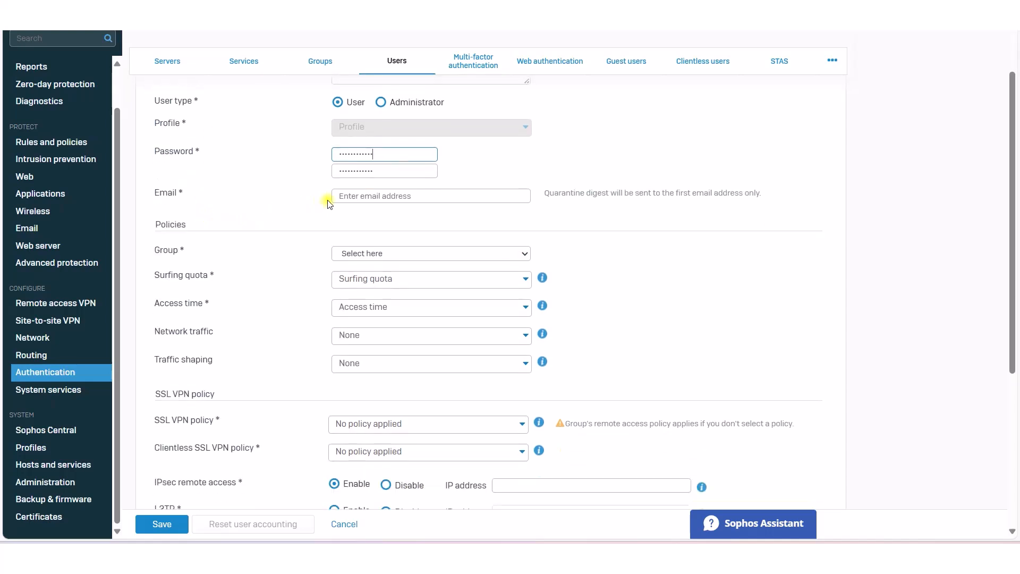
click(366, 198)
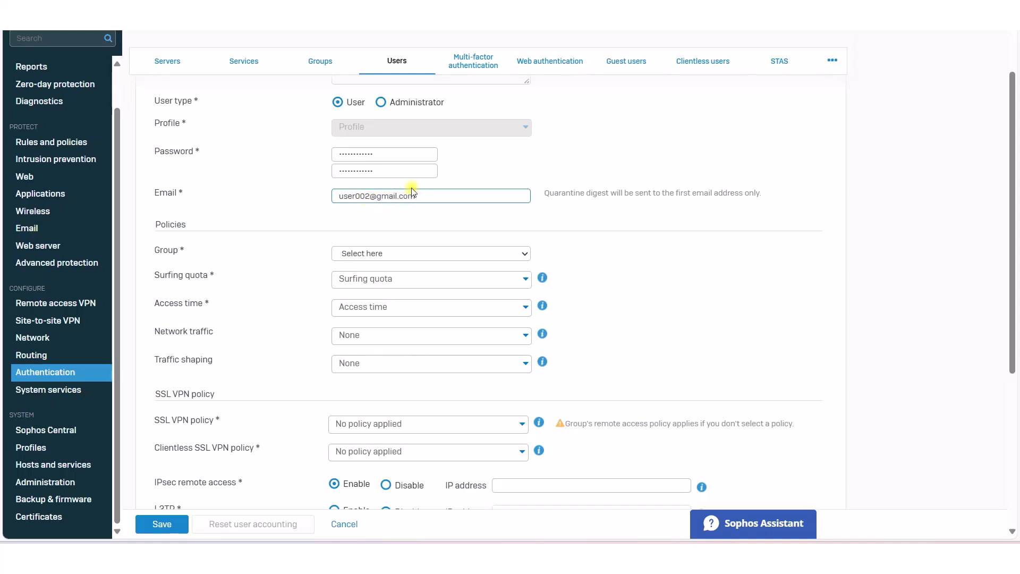
Step: Assign the user to the VPN_Testing2 group and save
scroll(409, 198, down, 2)
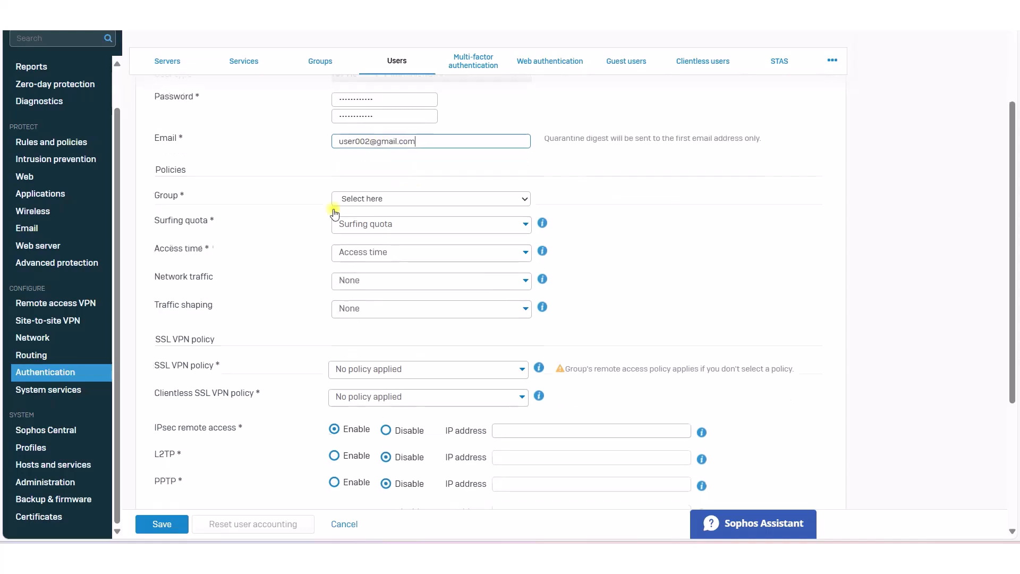
click(360, 189)
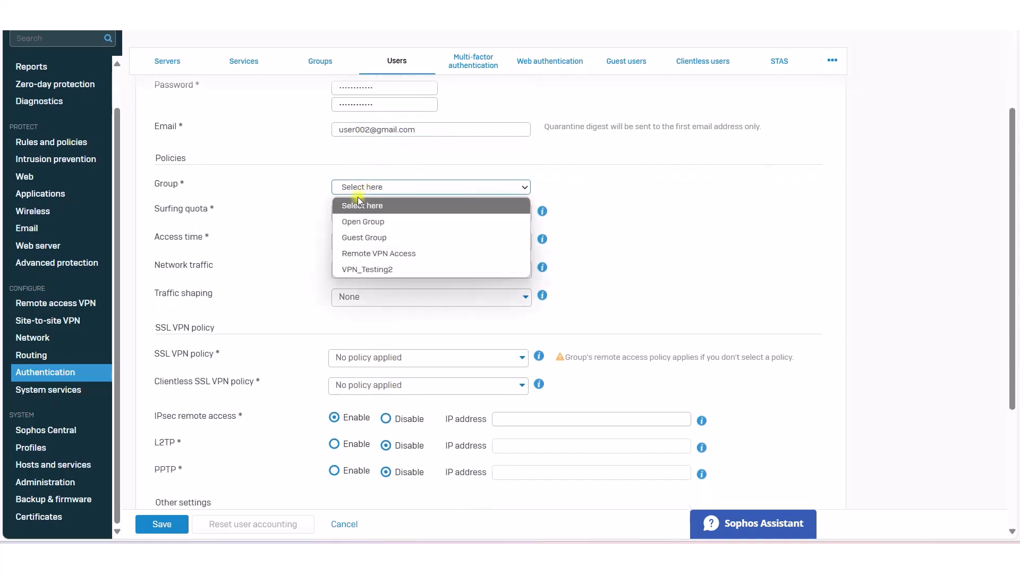
click(355, 269)
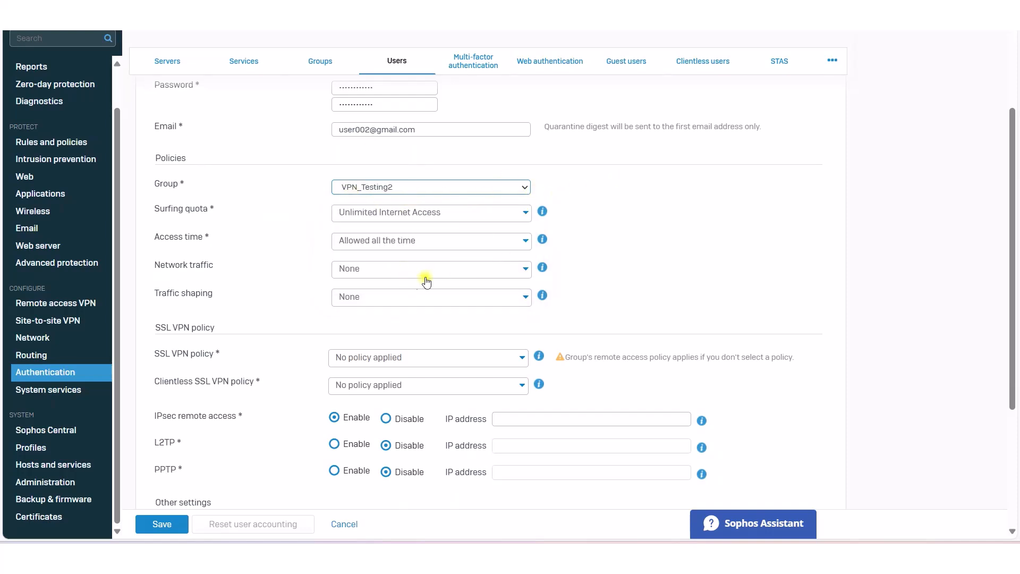
scroll(336, 297, down, 2)
scroll(316, 329, down, 4)
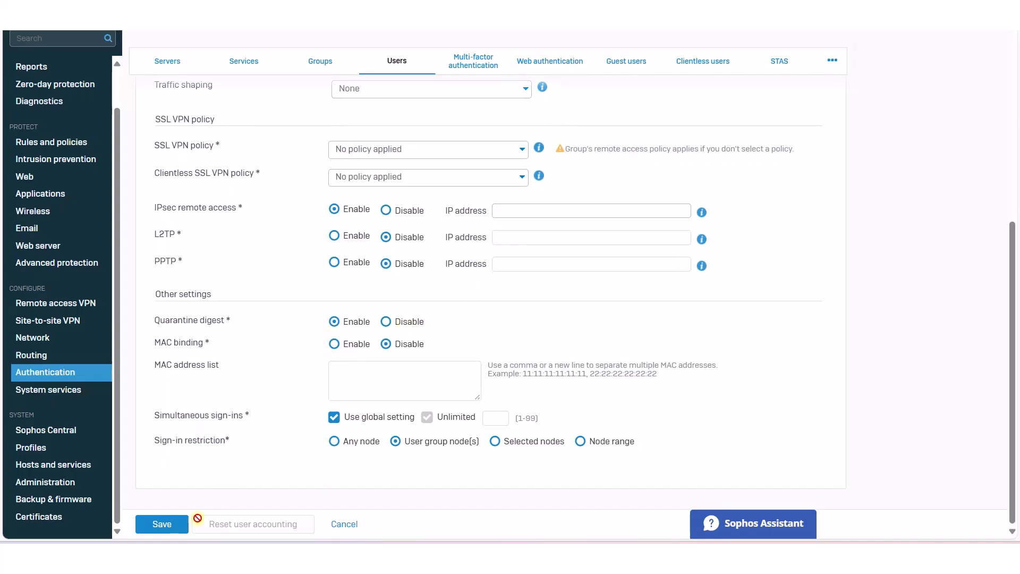
click(165, 525)
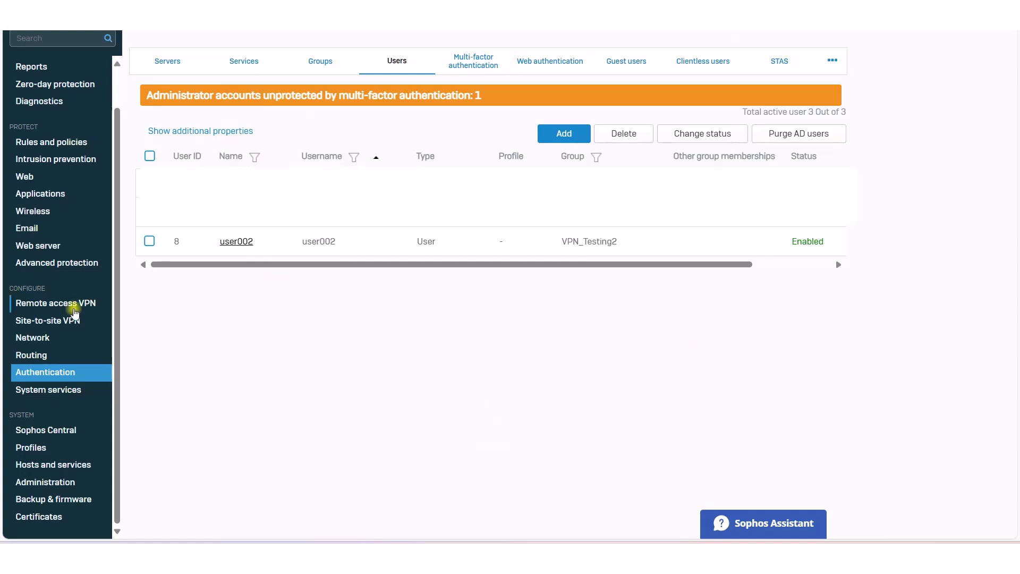
Step: Remove Open Group and VPN_Testing2 from IPsec allowed users and groups, leaving user002, and apply
click(74, 311)
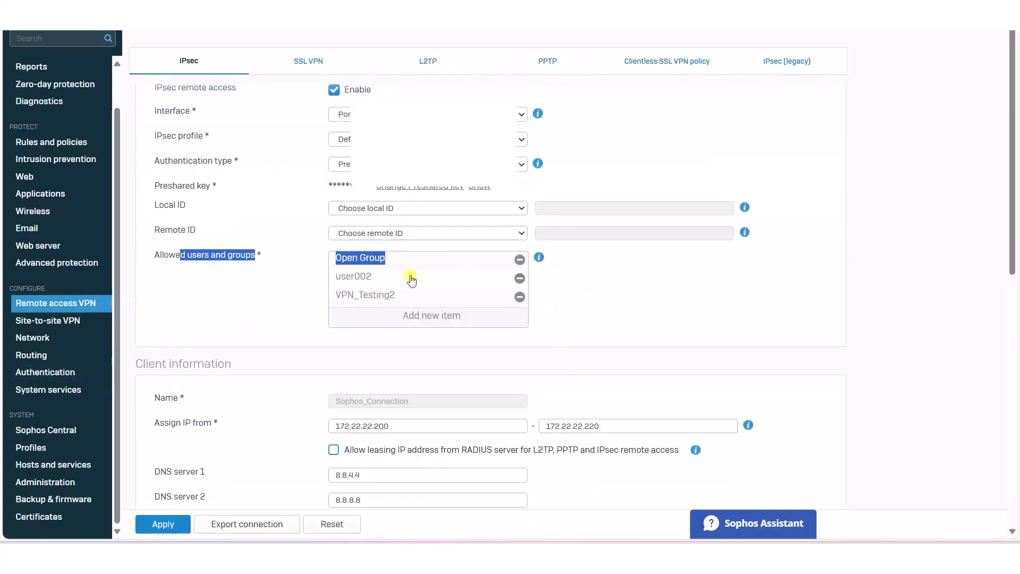
click(520, 260)
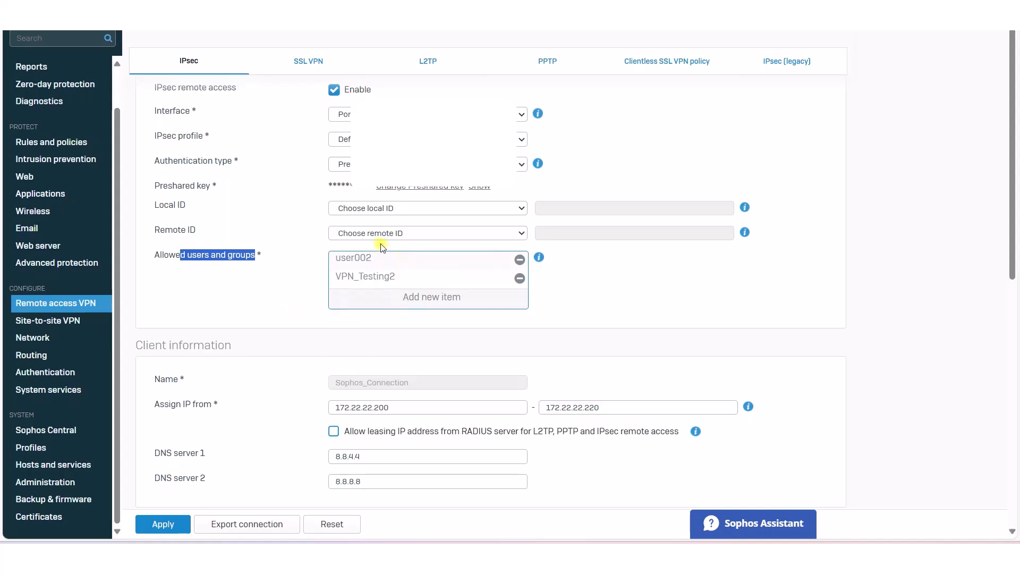
click(181, 278)
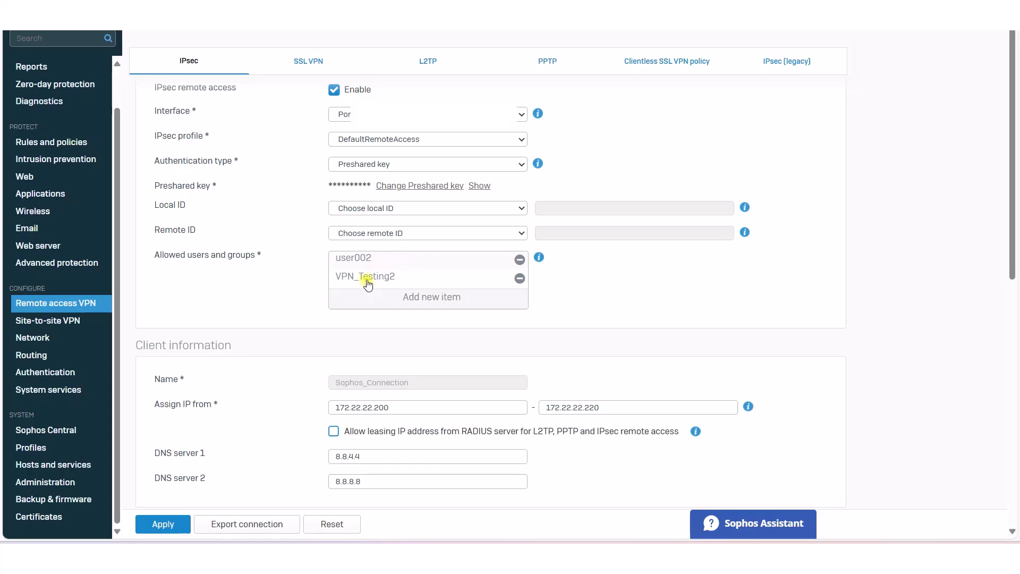
click(520, 278)
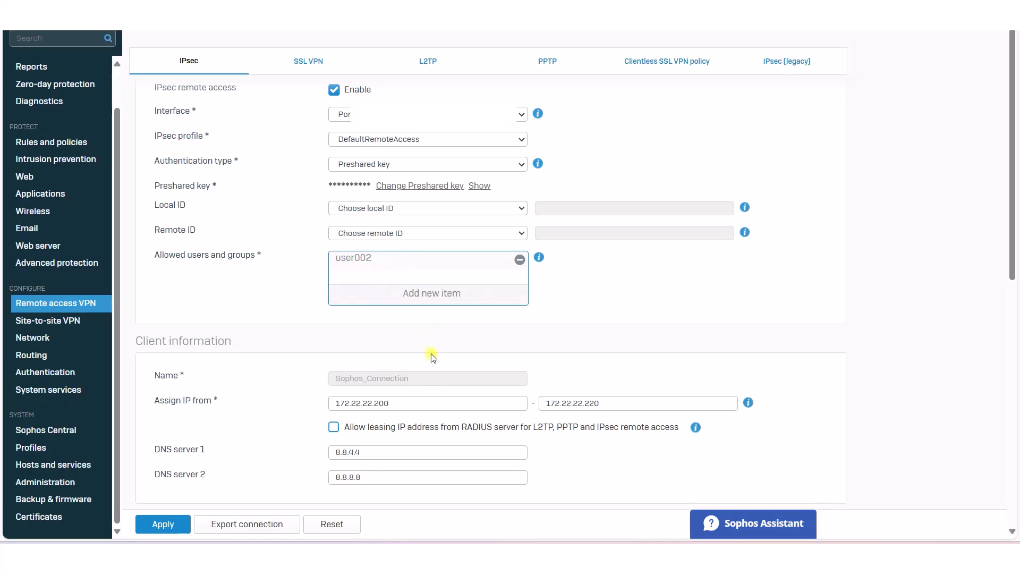
click(161, 523)
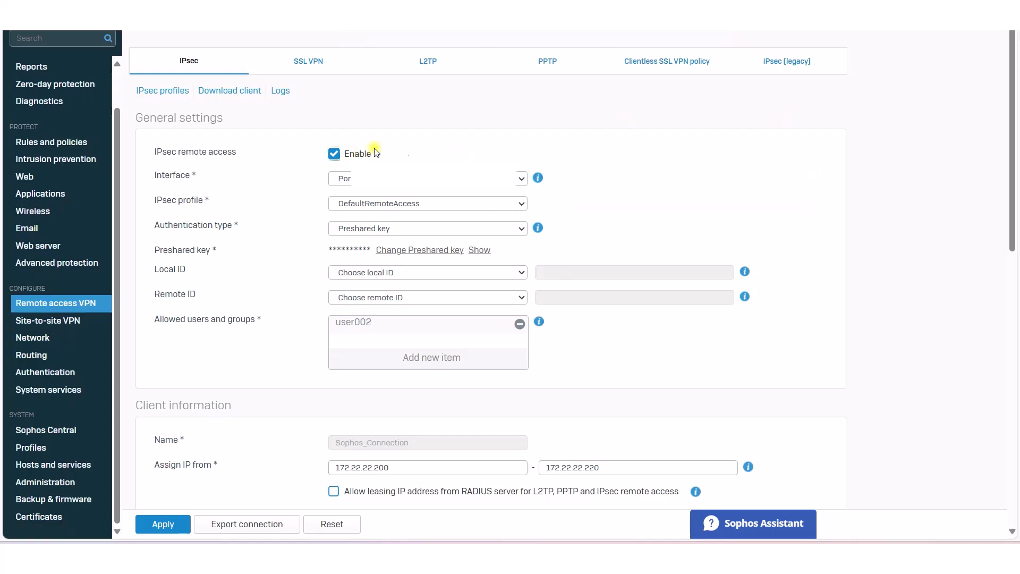
Step: Create a new firewall rule named Remote_VPN_Test2
click(74, 144)
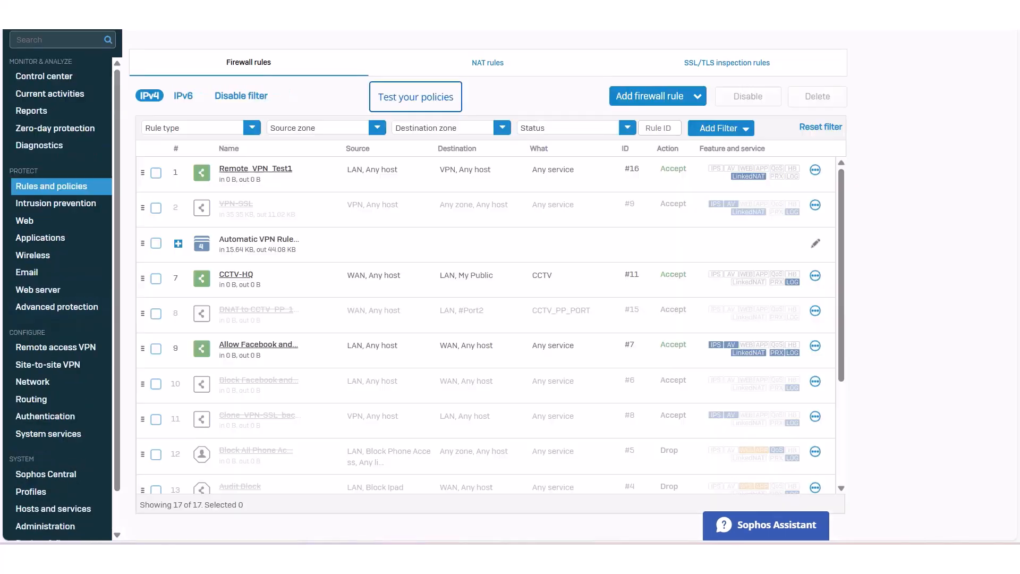
click(670, 97)
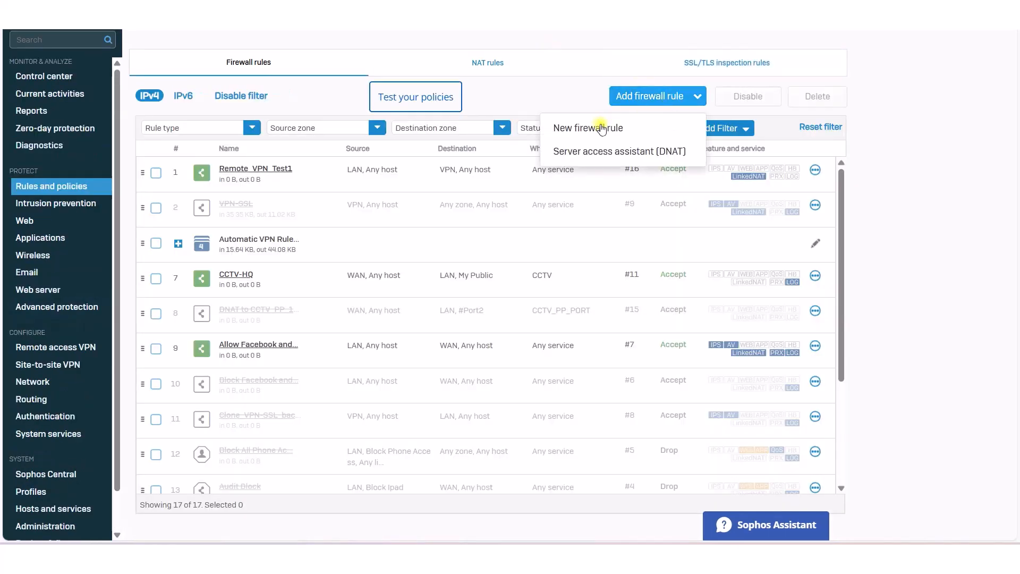
click(610, 126)
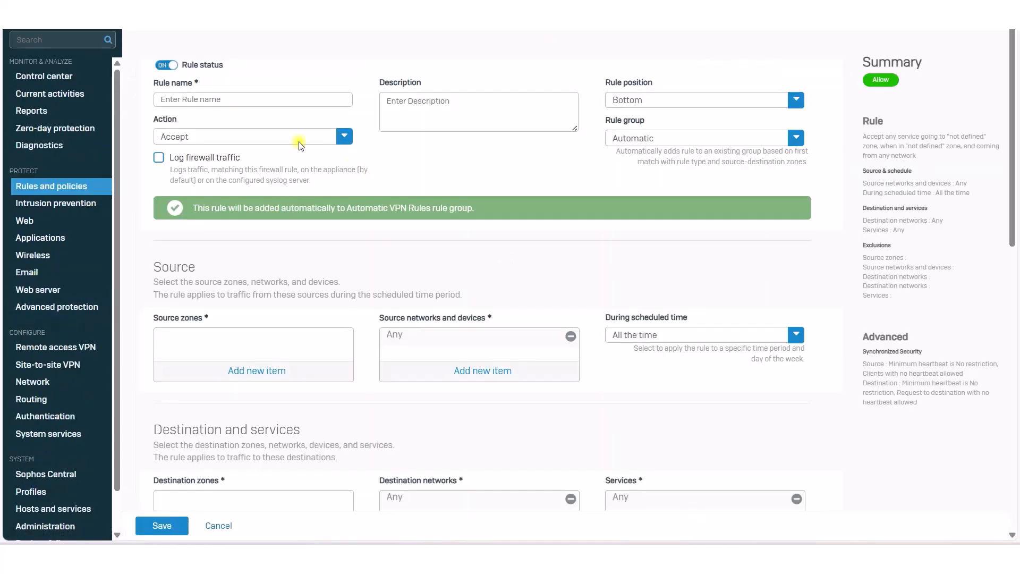
click(247, 97)
key(Down)
key(Return)
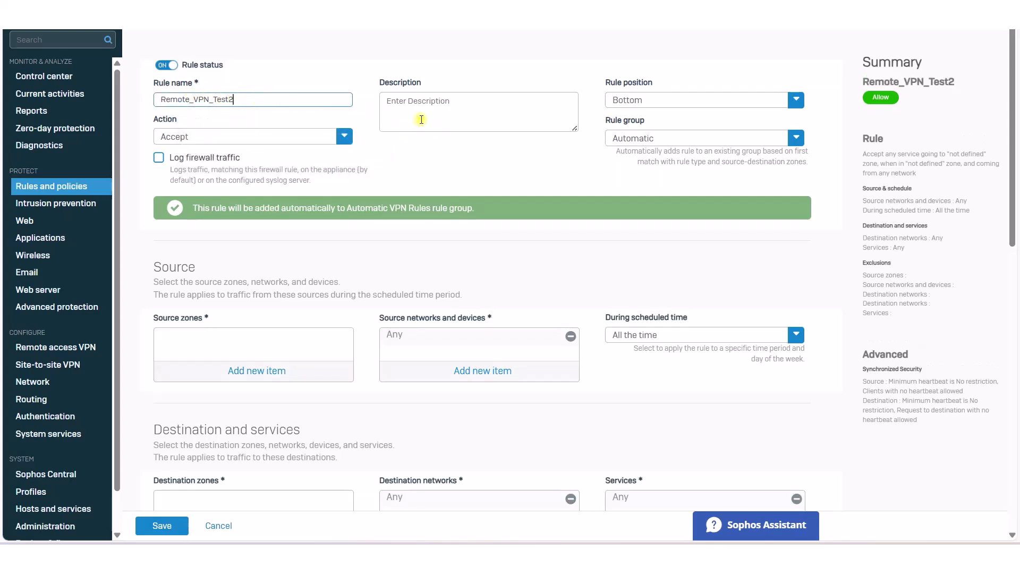
Step: Set the rule position to Top and the rule group to None
click(697, 100)
click(641, 121)
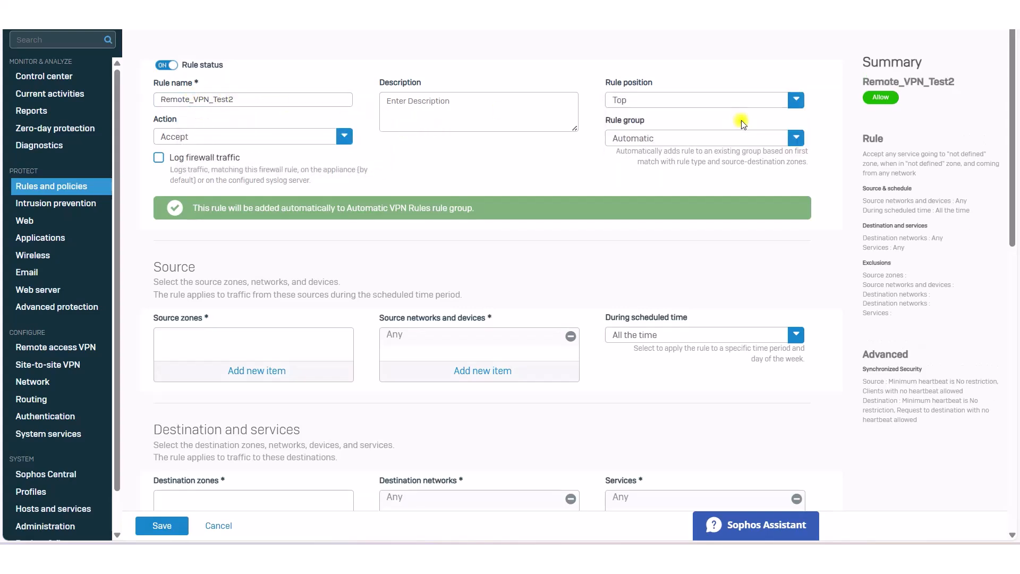
click(712, 140)
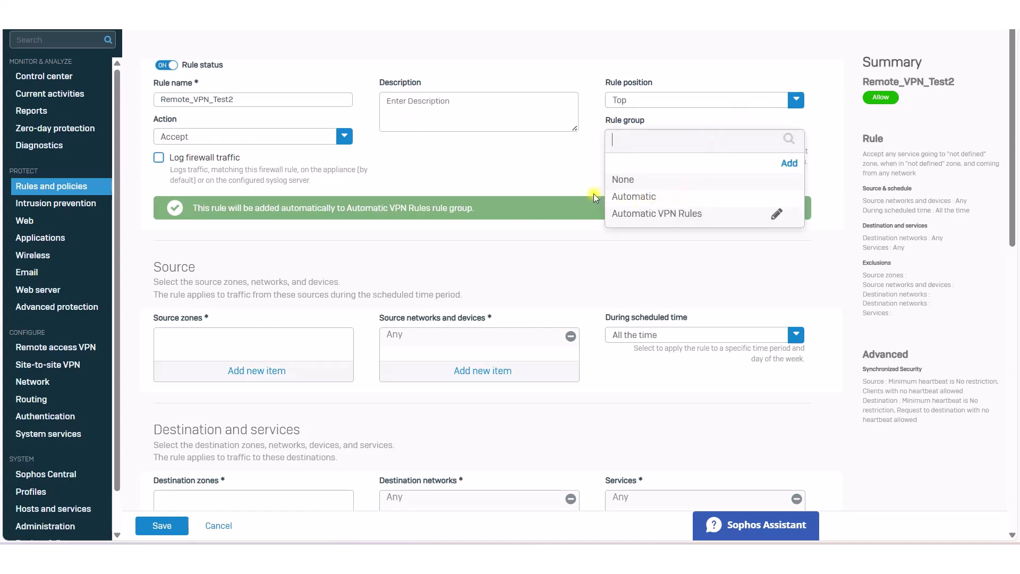
click(643, 180)
Step: Set VPN as the rule's source zone
scroll(339, 318, down, 1)
click(265, 270)
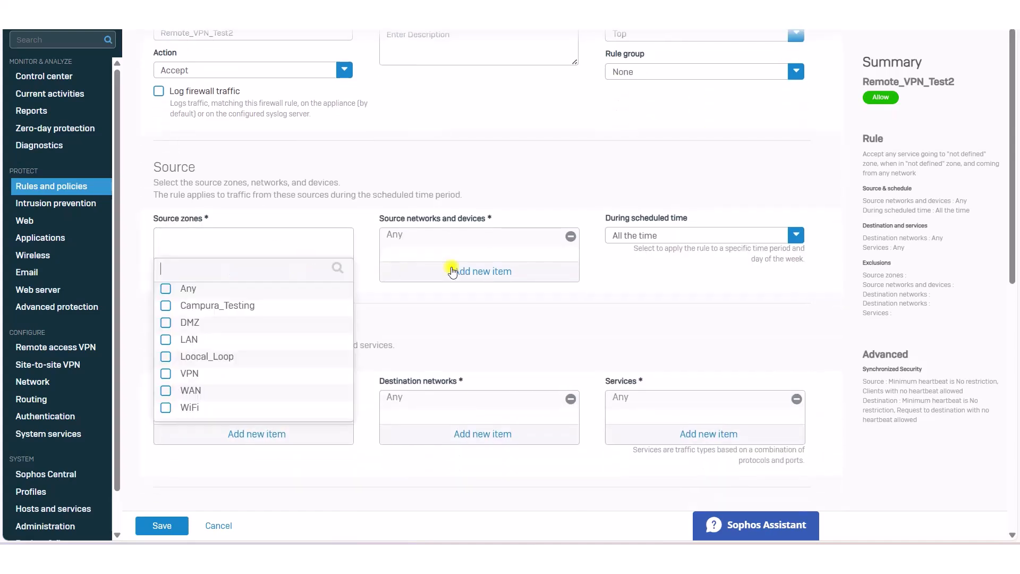
click(165, 374)
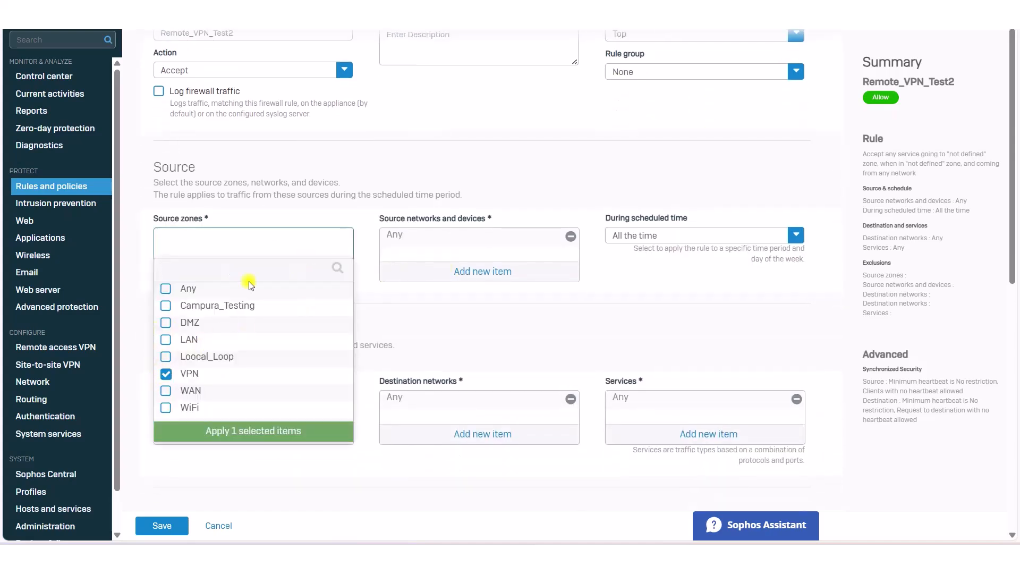
click(278, 427)
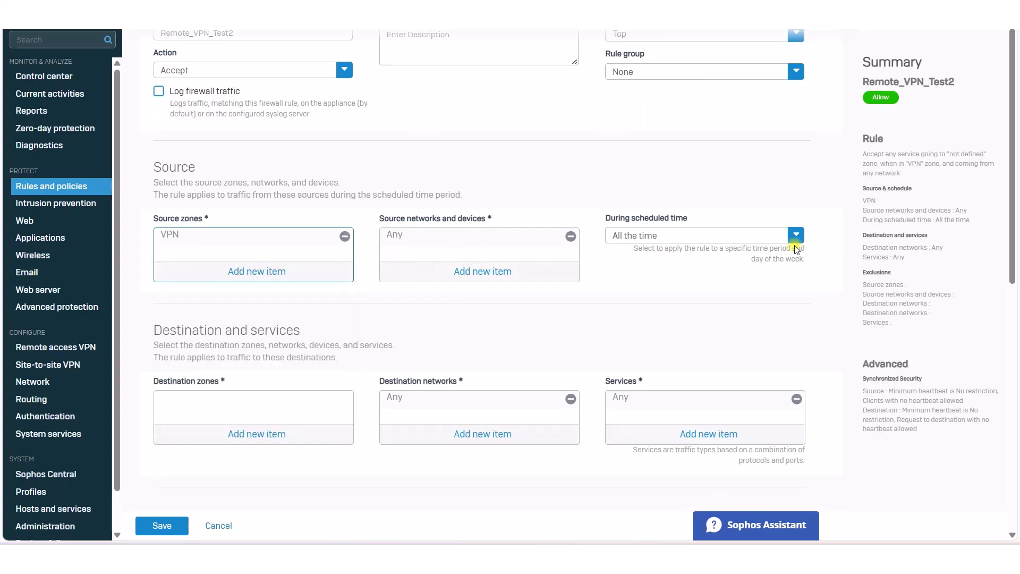
Step: Add LAN and DMZ as the rule's destination zones
scroll(194, 282, down, 1)
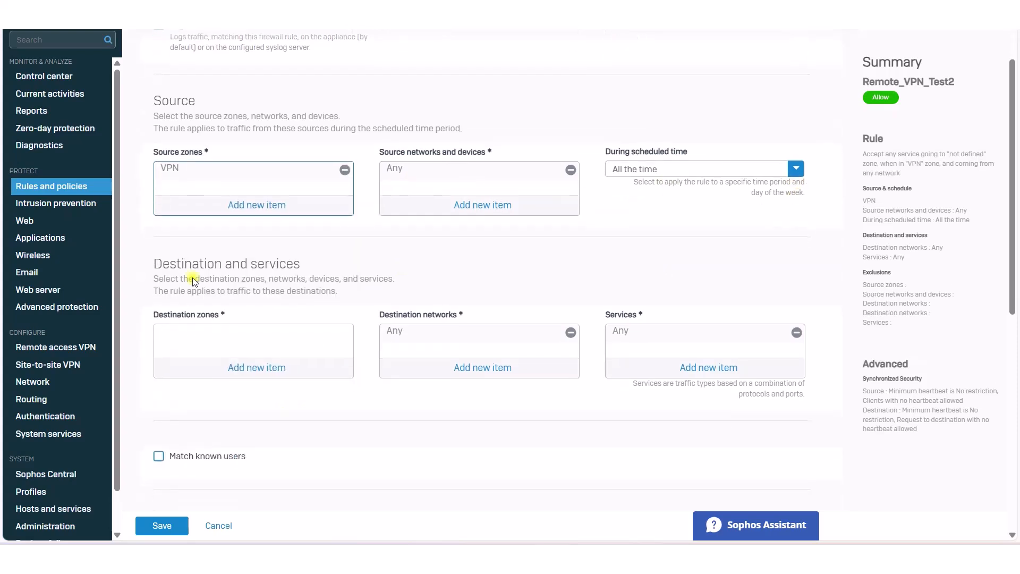
click(245, 368)
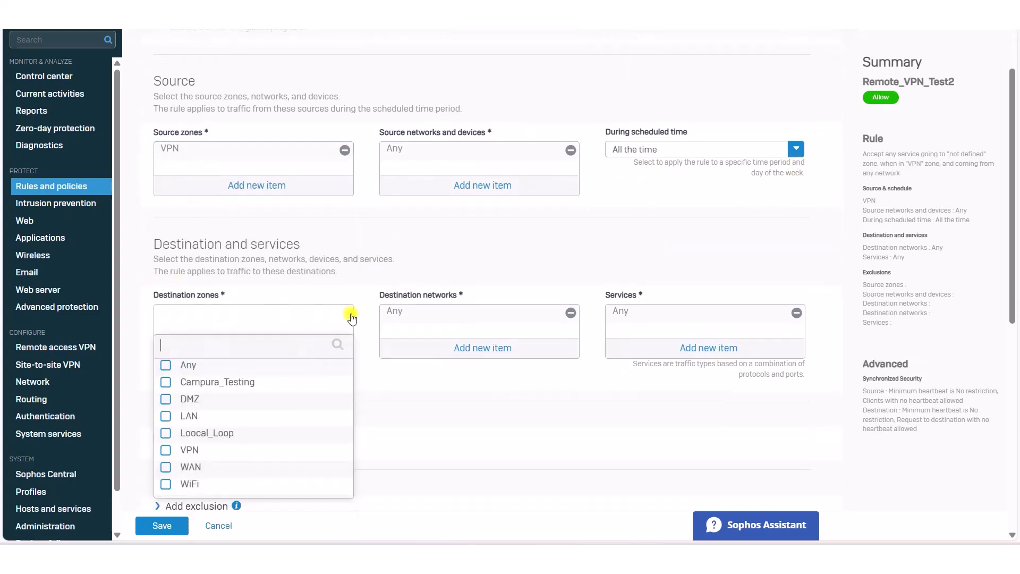
click(166, 412)
click(166, 396)
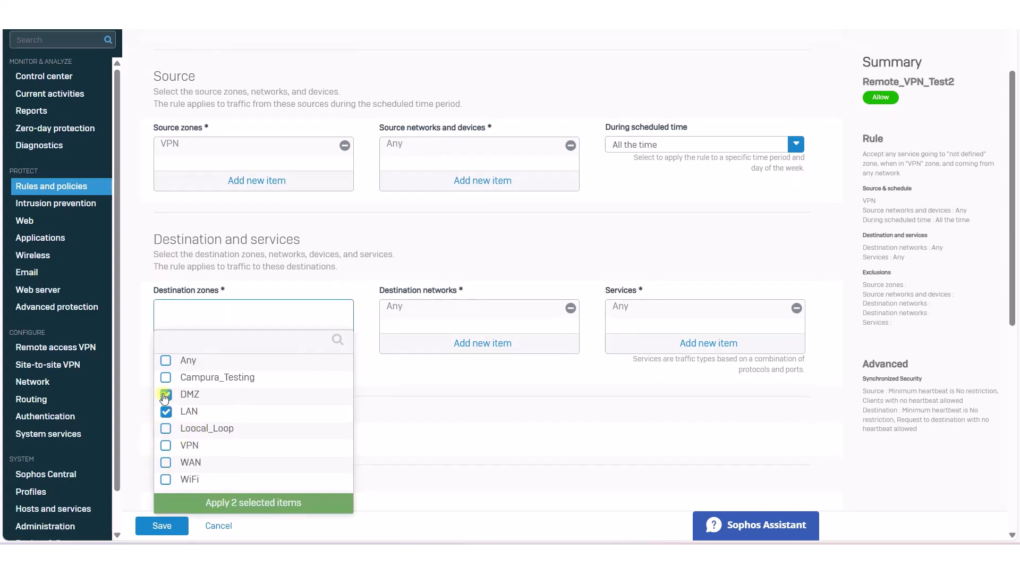
click(283, 501)
scroll(593, 274, up, 2)
scroll(483, 264, down, 4)
scroll(480, 326, down, 4)
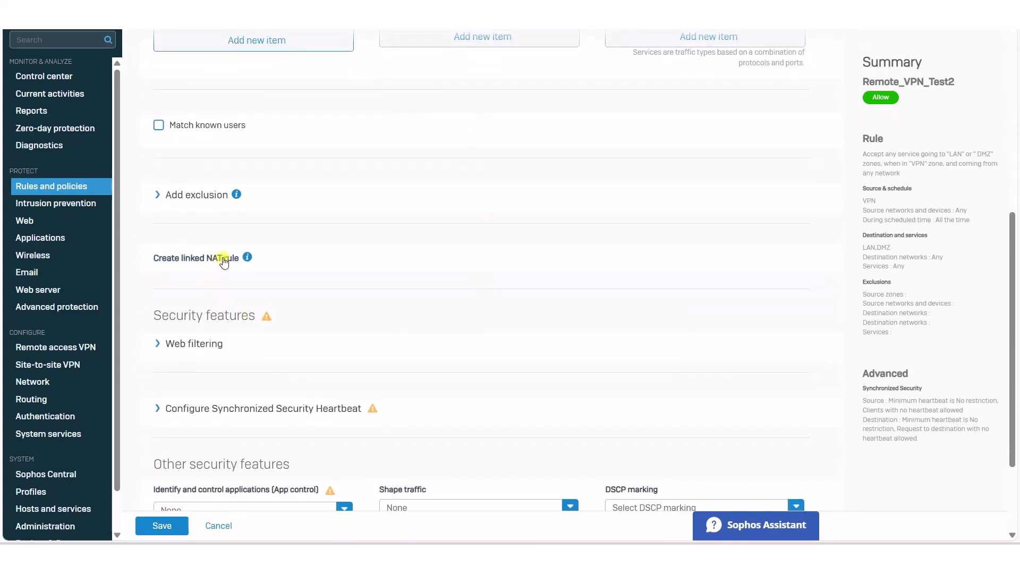
Step: Create a linked NAT rule with translated source (SNAT) set to MASQ and save it
click(228, 260)
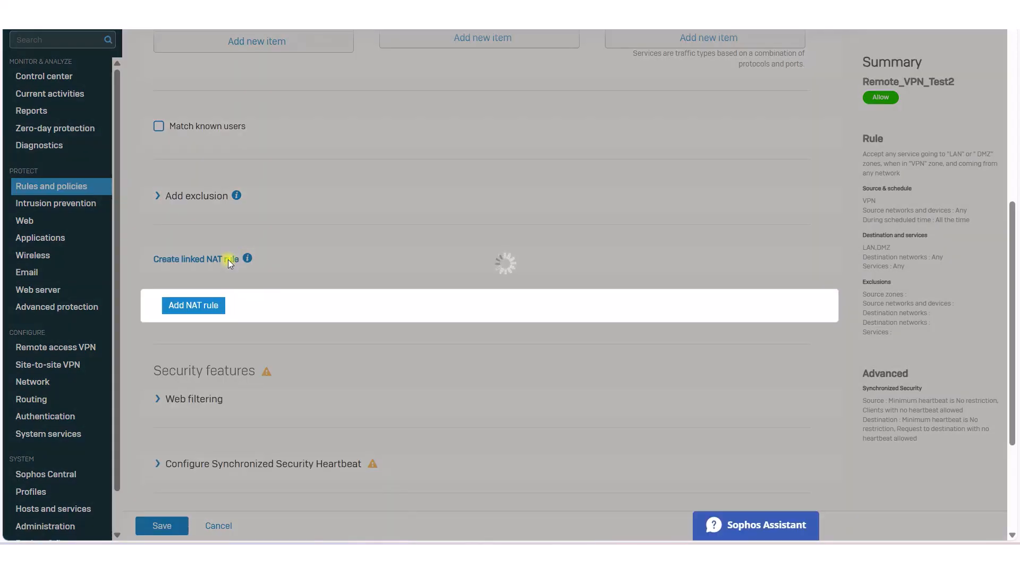
scroll(336, 287, down, 2)
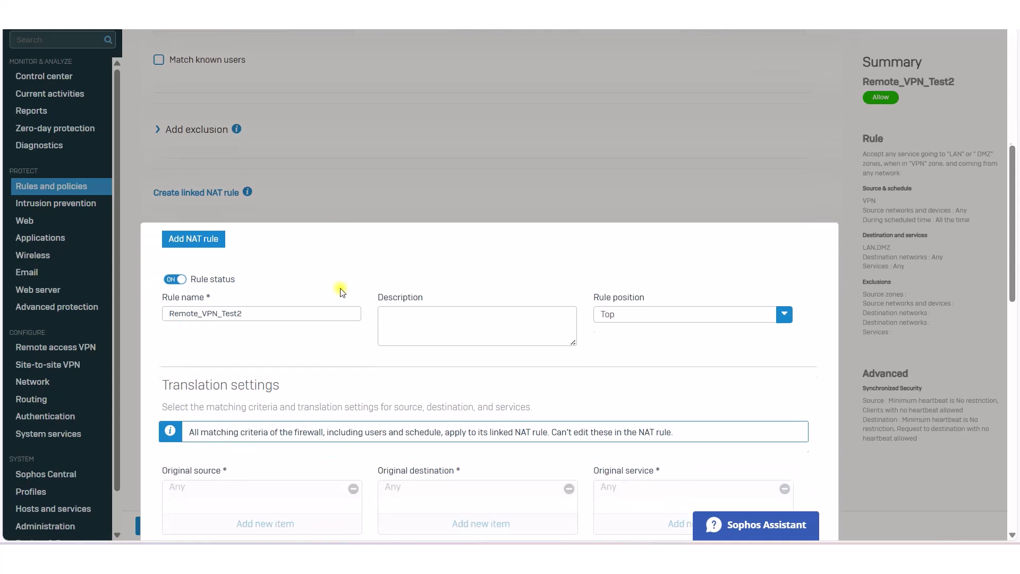
scroll(340, 292, down, 3)
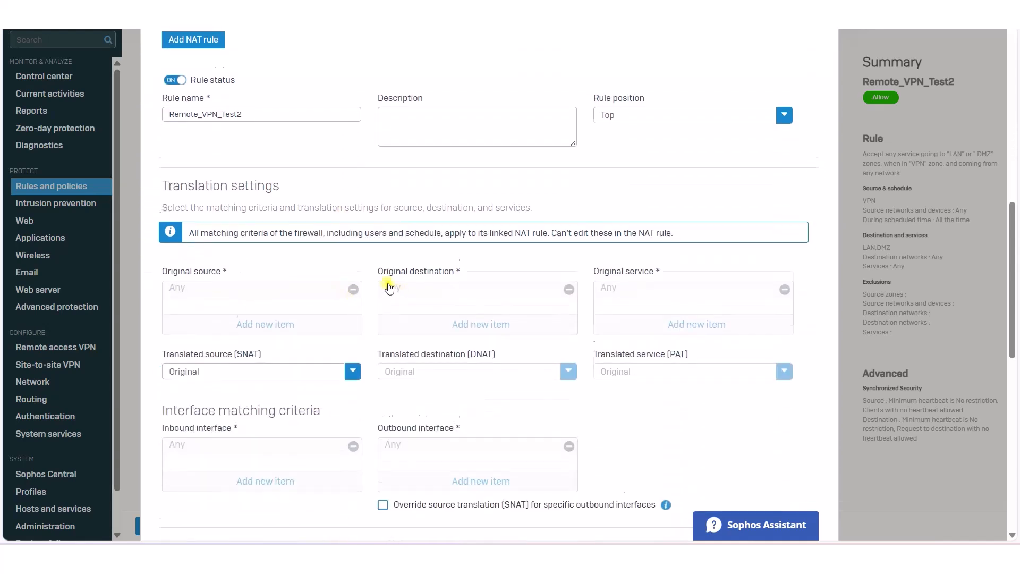
scroll(388, 287, down, 2)
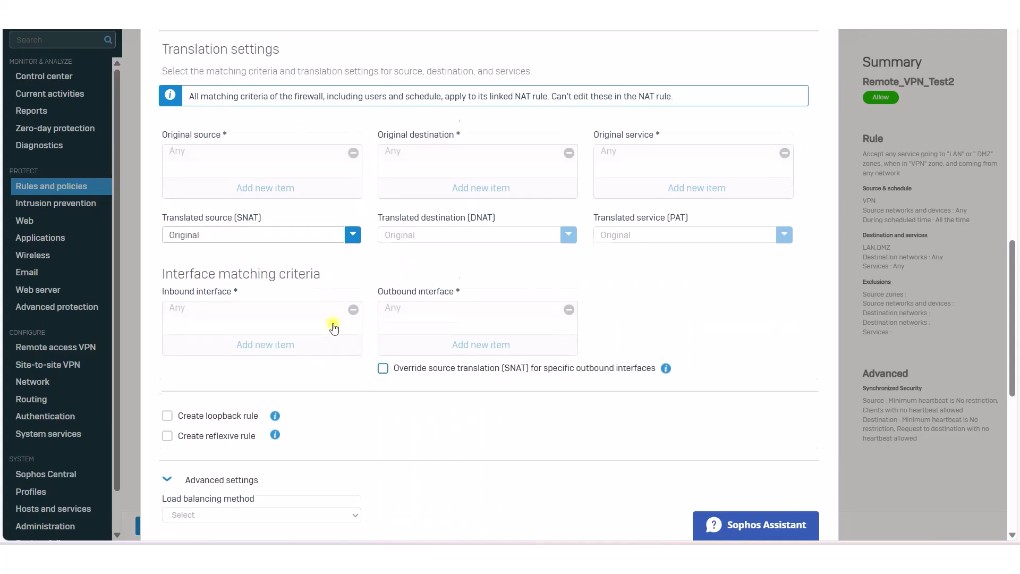
scroll(340, 313, down, 1)
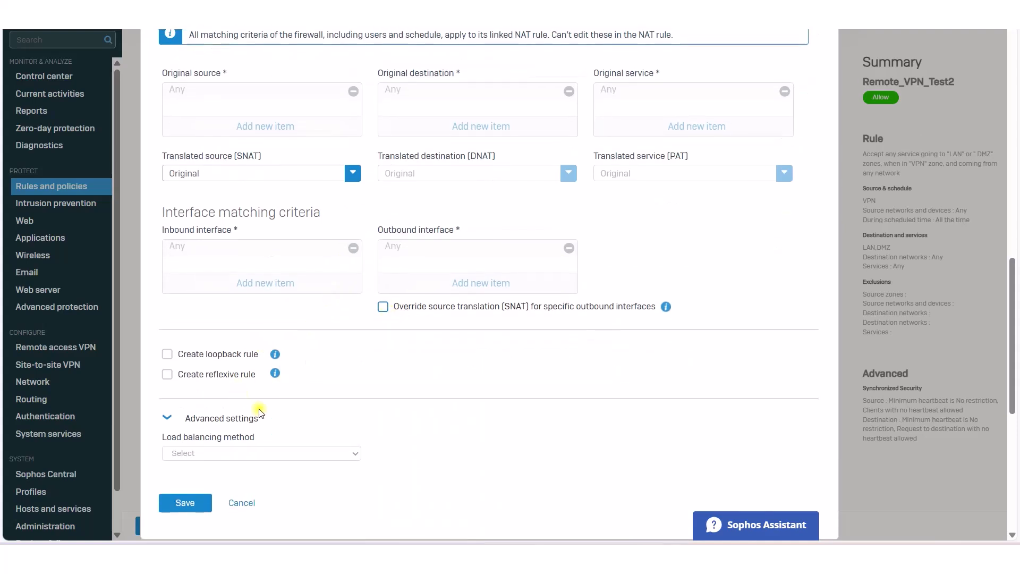
scroll(313, 393, up, 1)
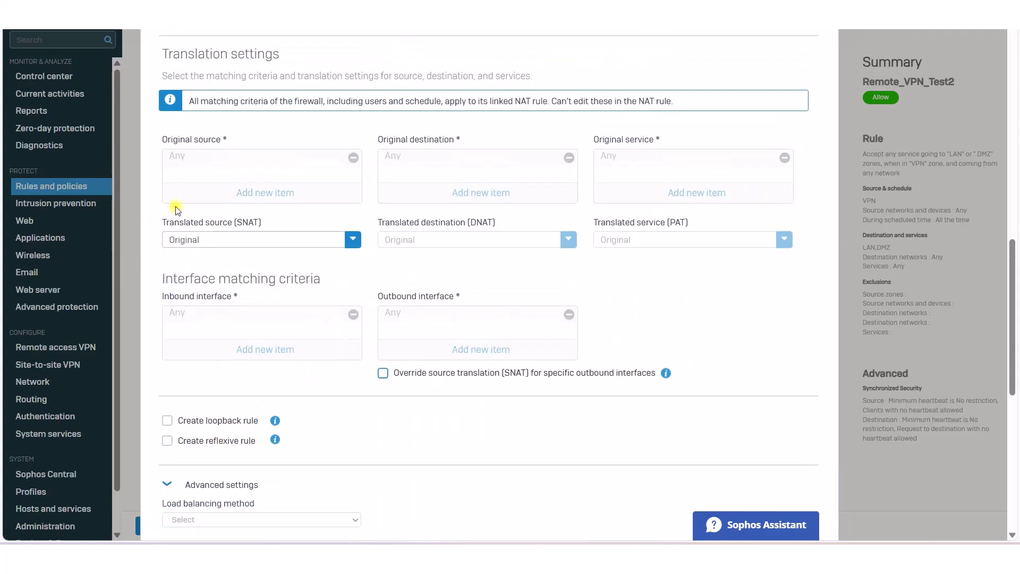
click(201, 243)
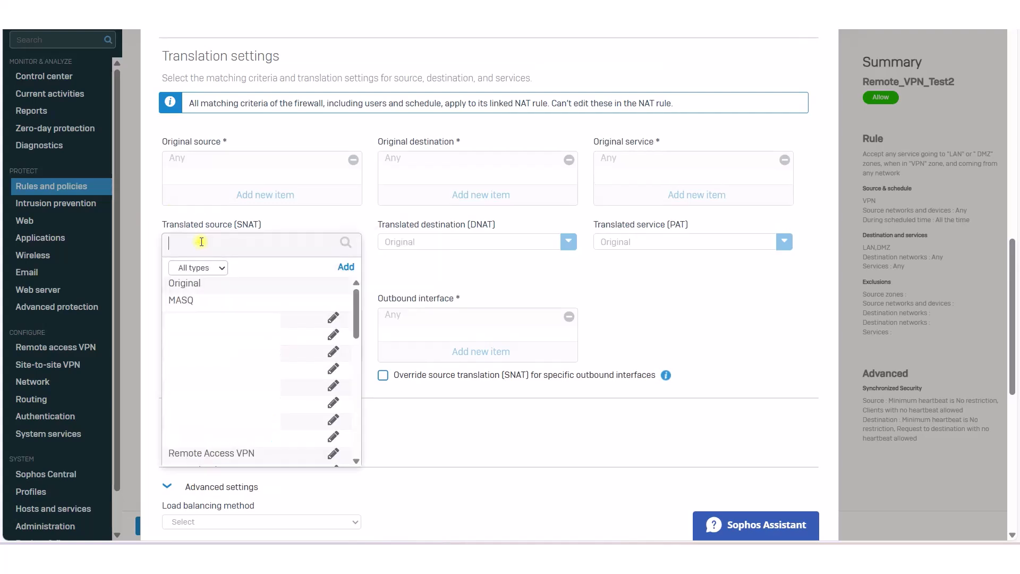
click(183, 301)
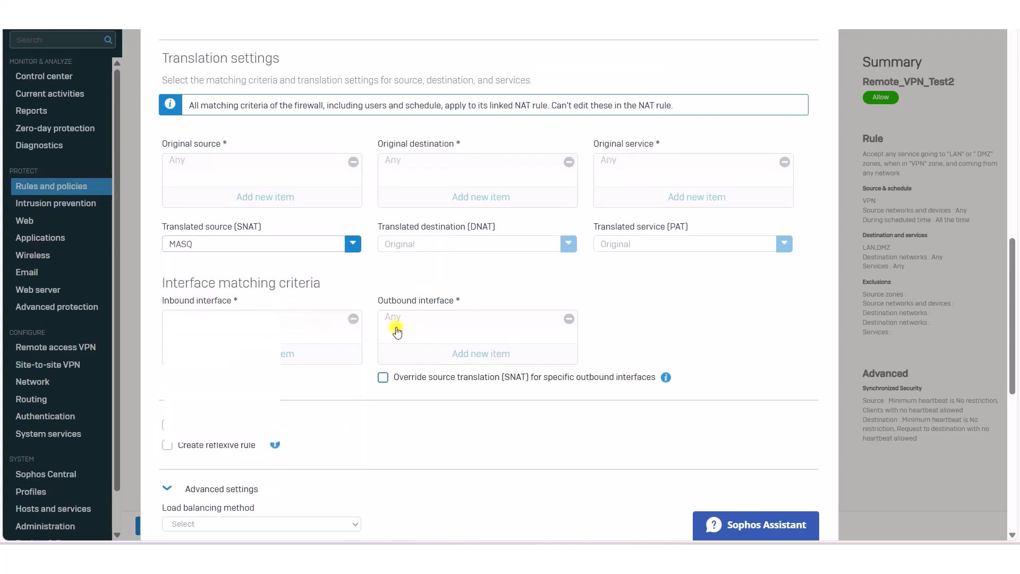
scroll(308, 316, down, 4)
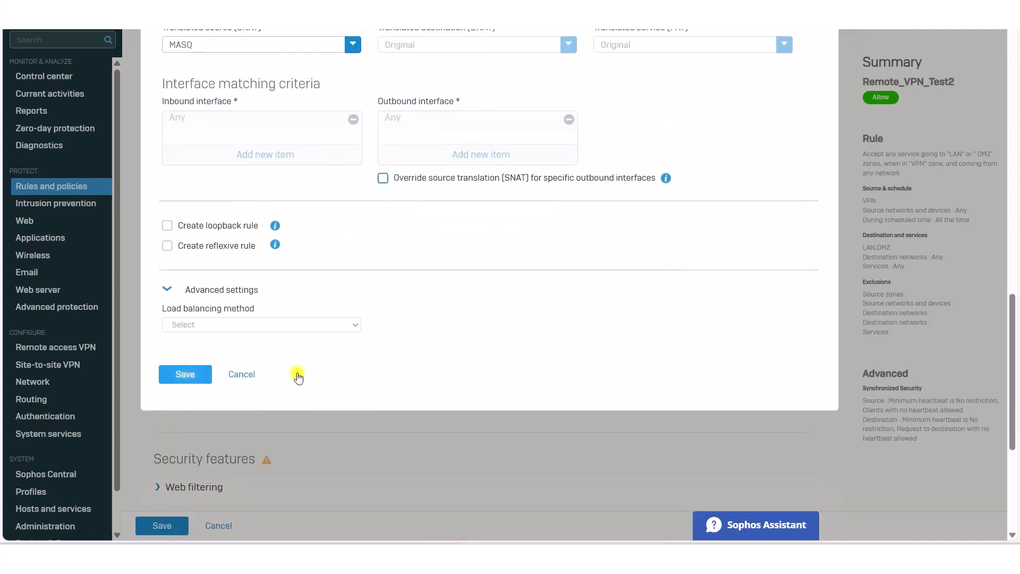
click(190, 373)
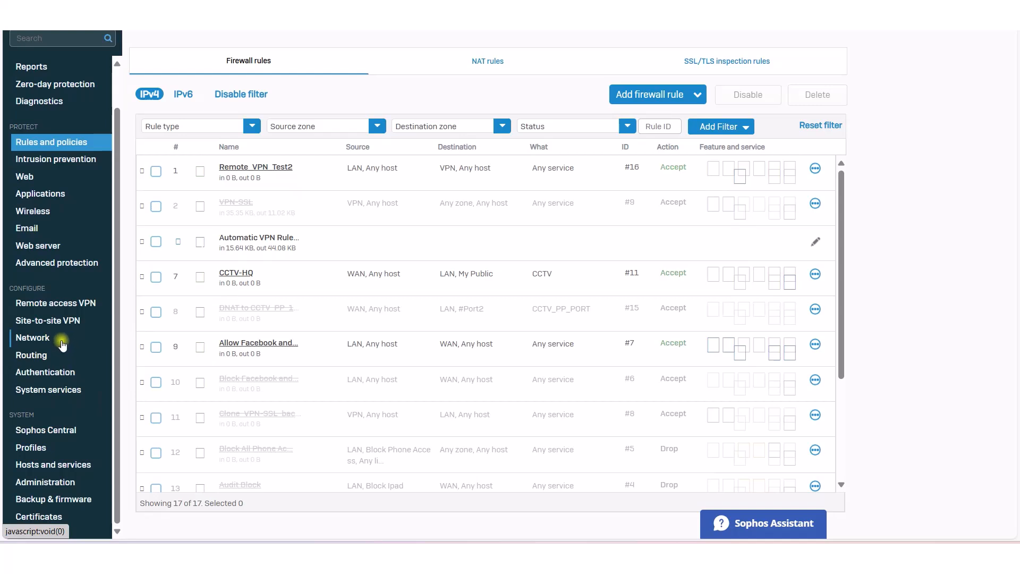
Step: Download the Sophos Connect client installer from the Remote access VPN IPsec settings page
click(57, 305)
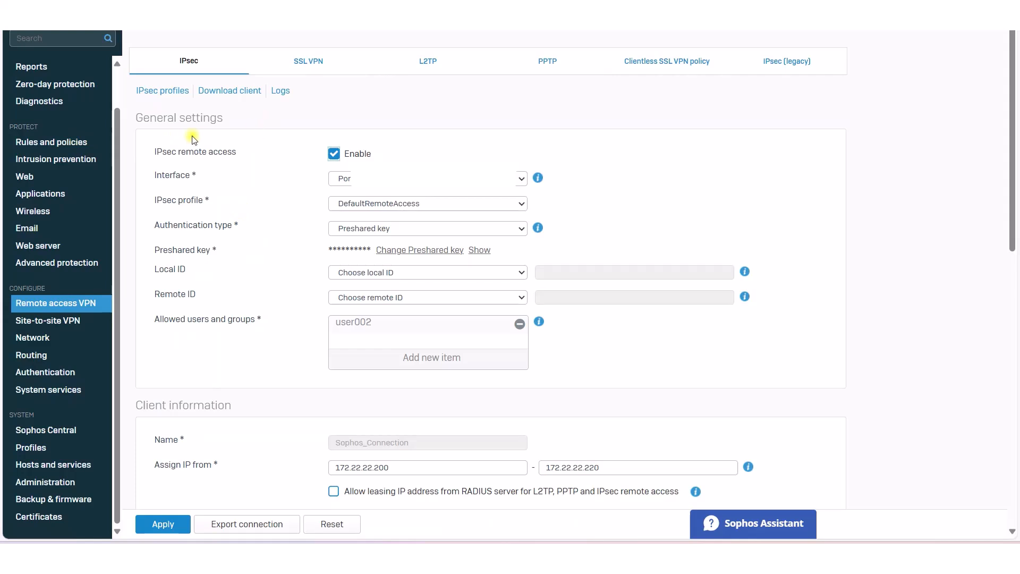
click(239, 92)
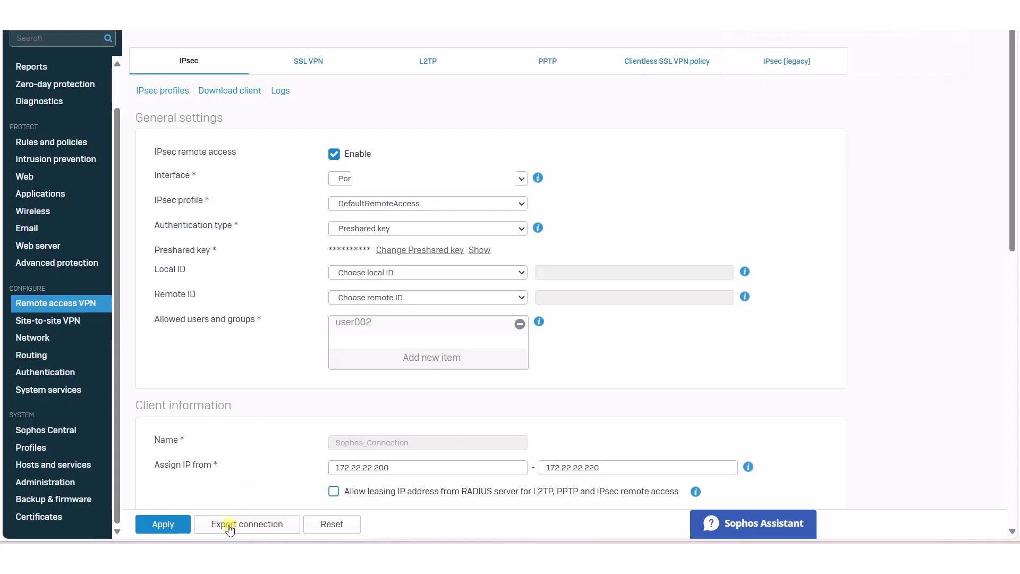
Step: Open sophosconnect_installer (2).zip and widen the name column to read its files
click(187, 68)
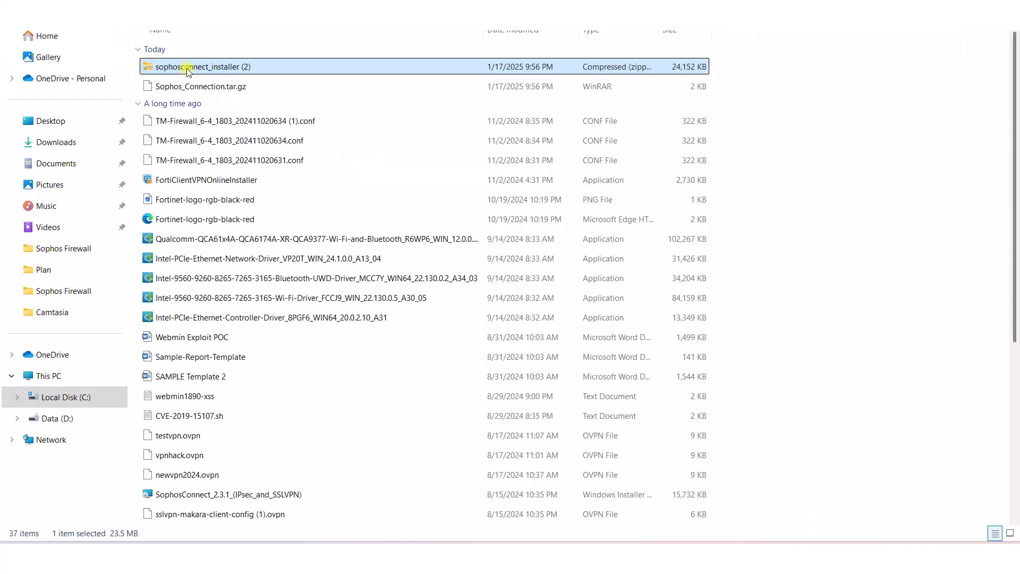
double_click(187, 69)
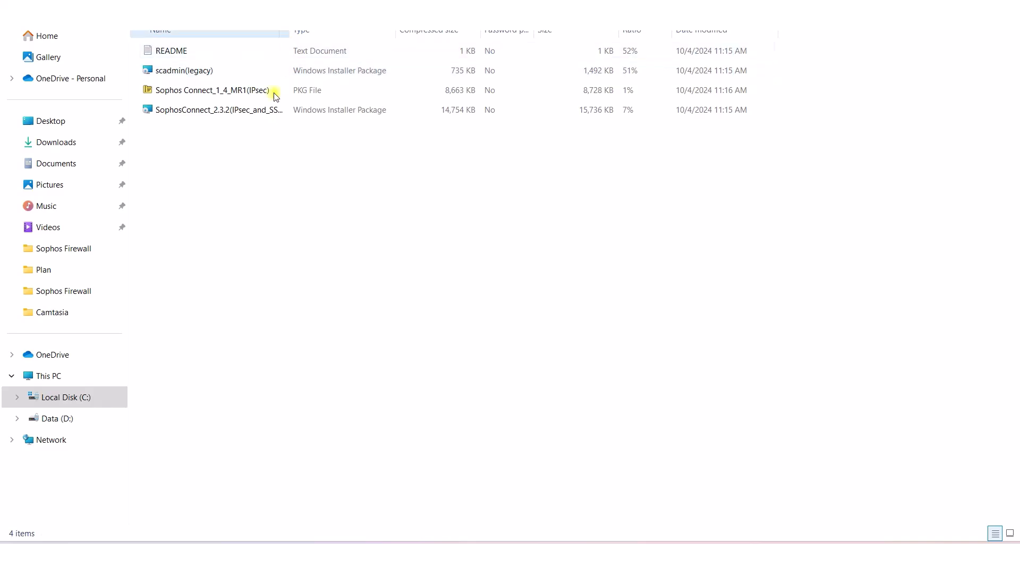
drag(313, 33, 344, 35)
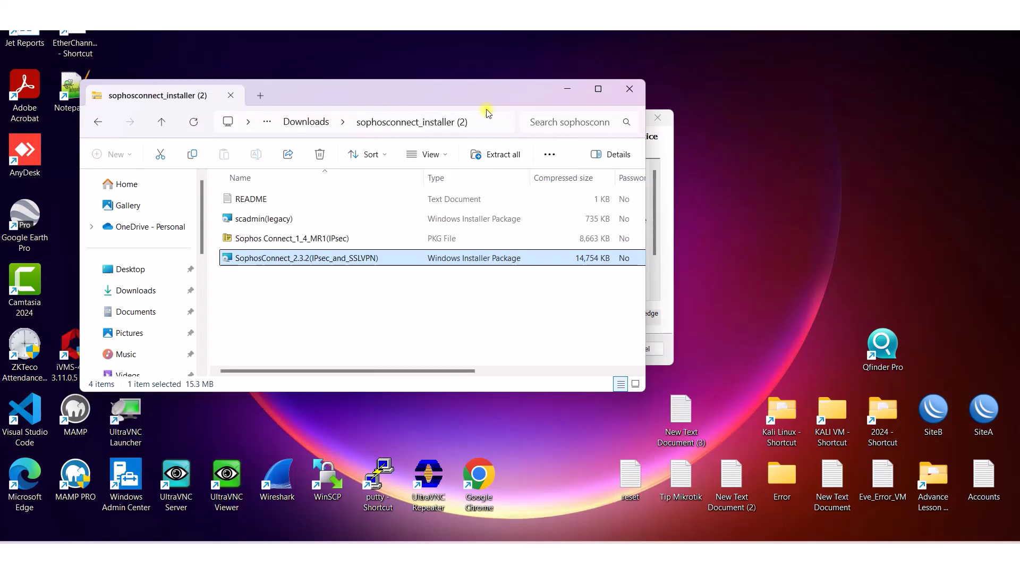
drag(491, 88, 491, 43)
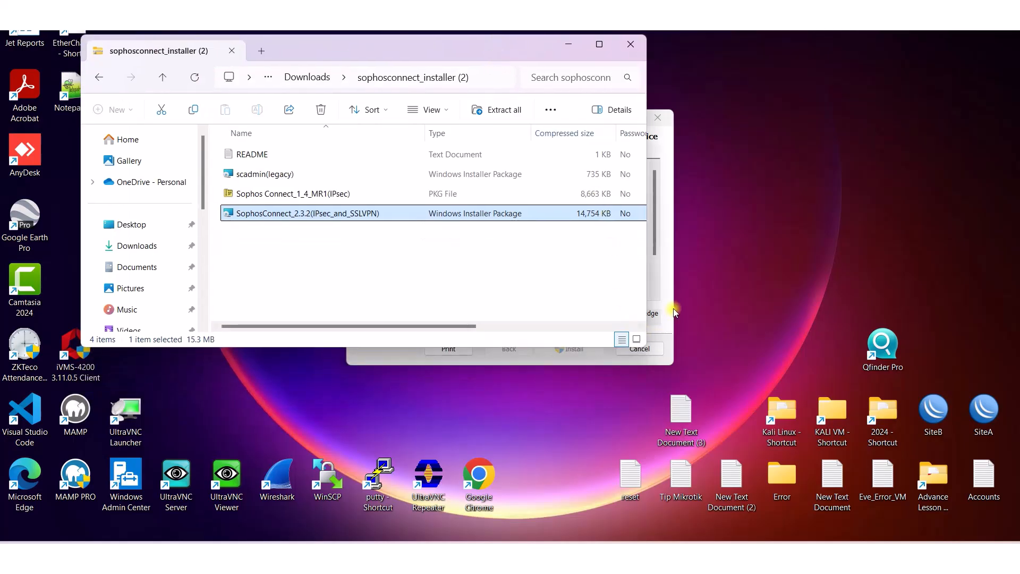
Step: Install Sophos Connect 2.3.2: accept the licence, approve elevation, and launch it after setup
click(669, 311)
click(475, 319)
click(572, 349)
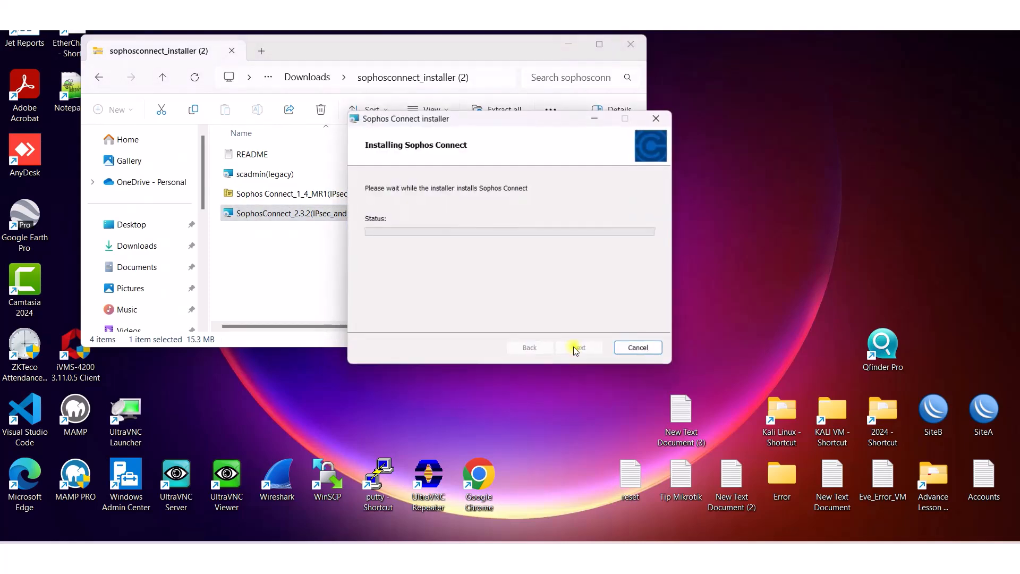
click(470, 362)
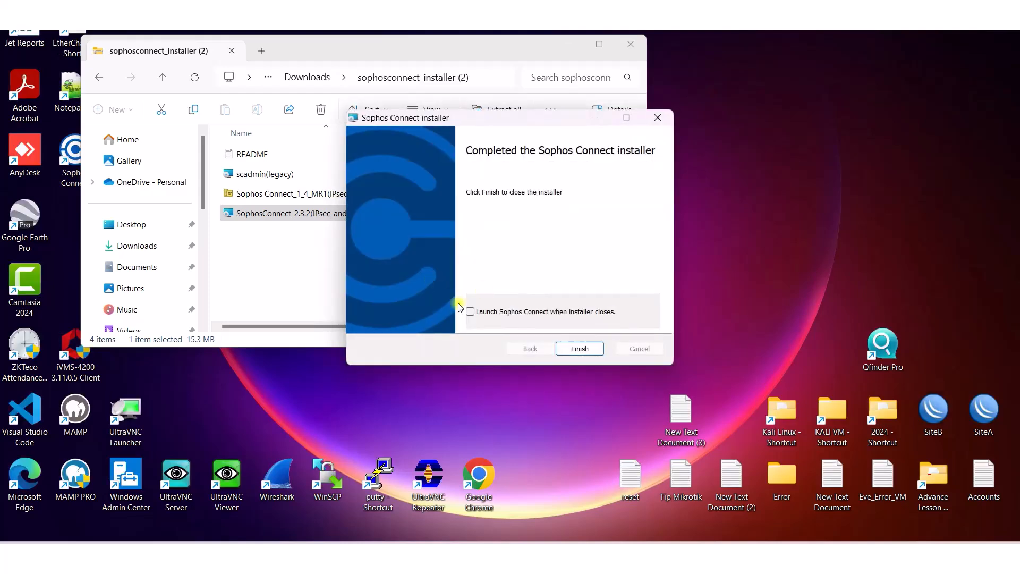
click(470, 311)
Step: Extract Sophos_Connection.tar.gz from Downloads and open its extracted tmp folder
click(575, 348)
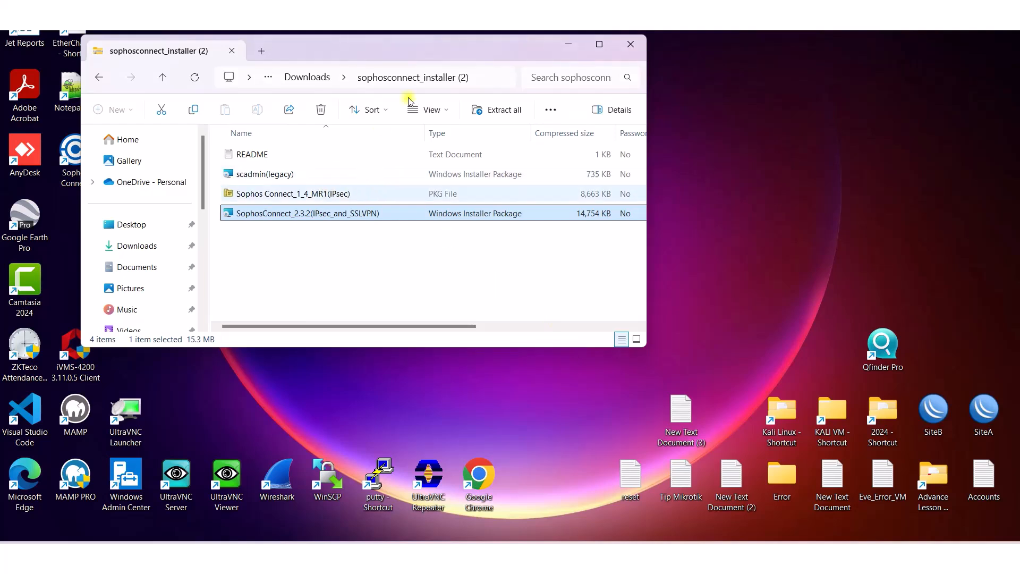
click(314, 78)
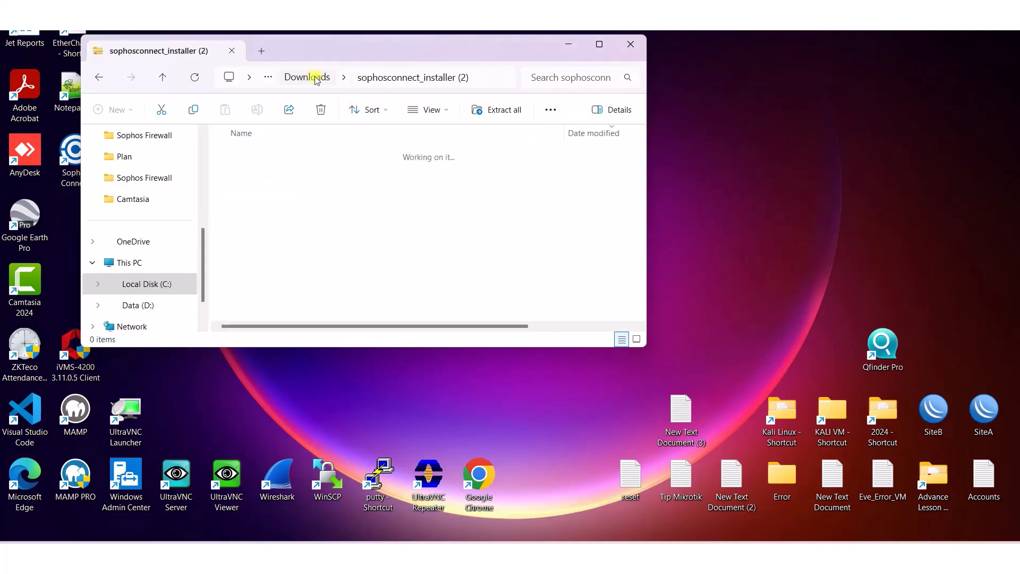
click(299, 190)
right_click(299, 190)
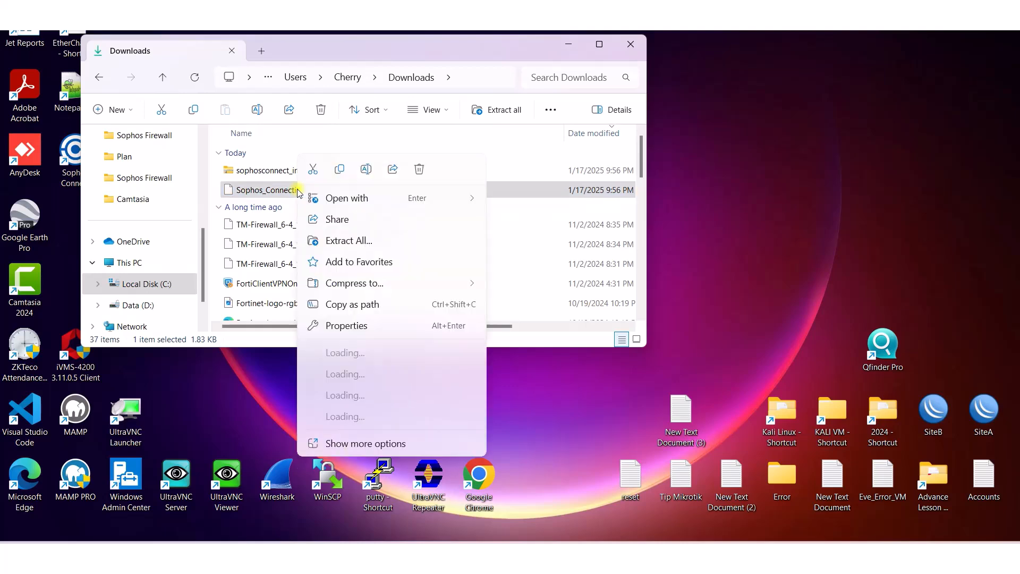
click(377, 243)
click(602, 380)
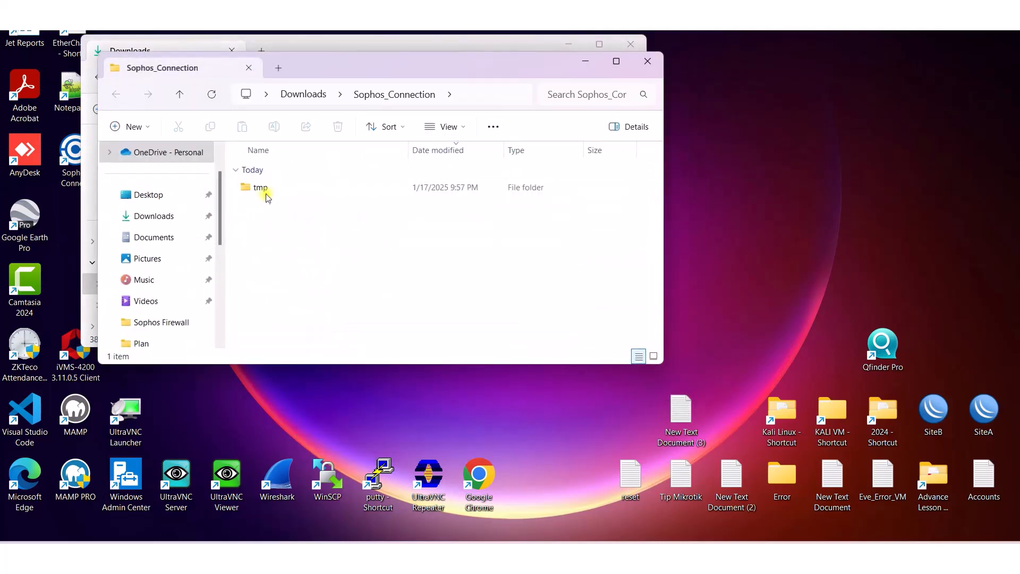
double_click(266, 196)
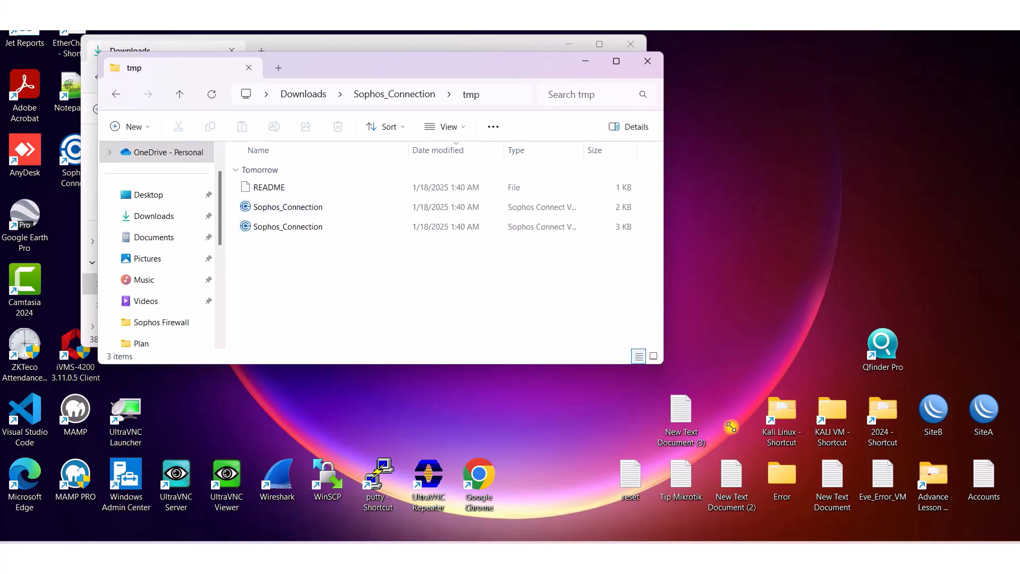
Step: Check the Properties of a Sophos_Connection .scx configuration file in the tmp folder
drag(720, 410, 825, 385)
click(294, 207)
right_click(294, 207)
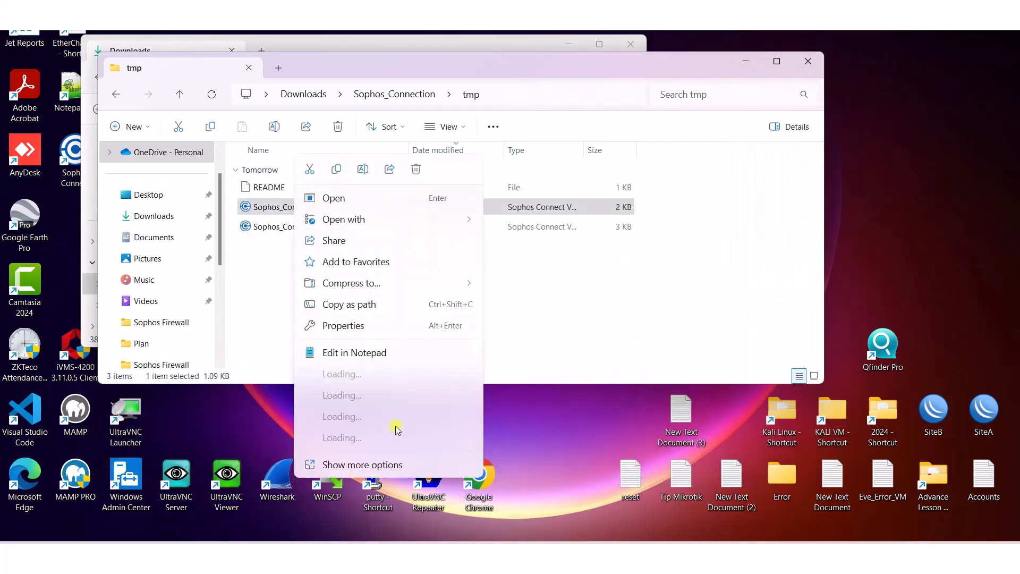
click(356, 325)
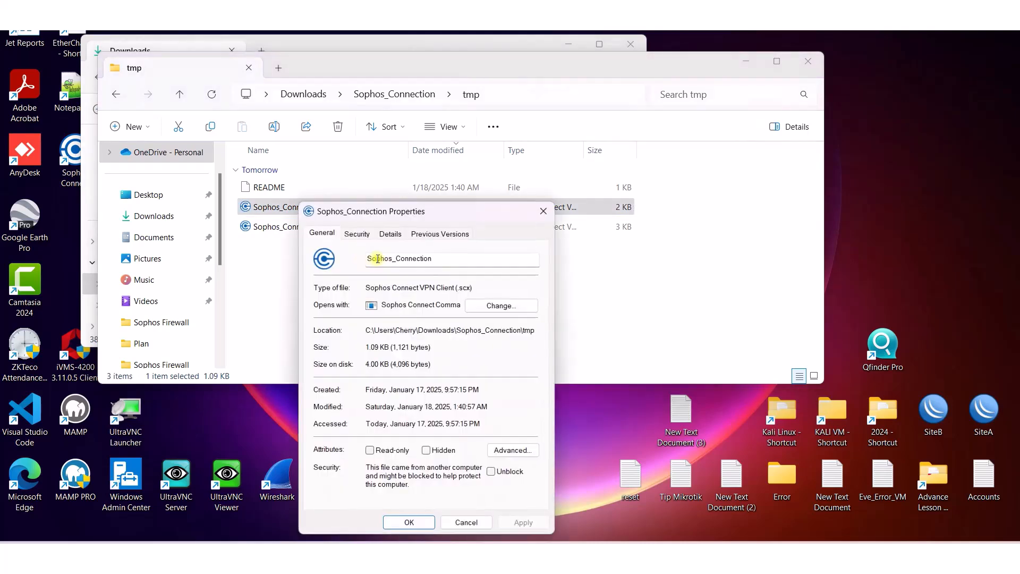
click(543, 210)
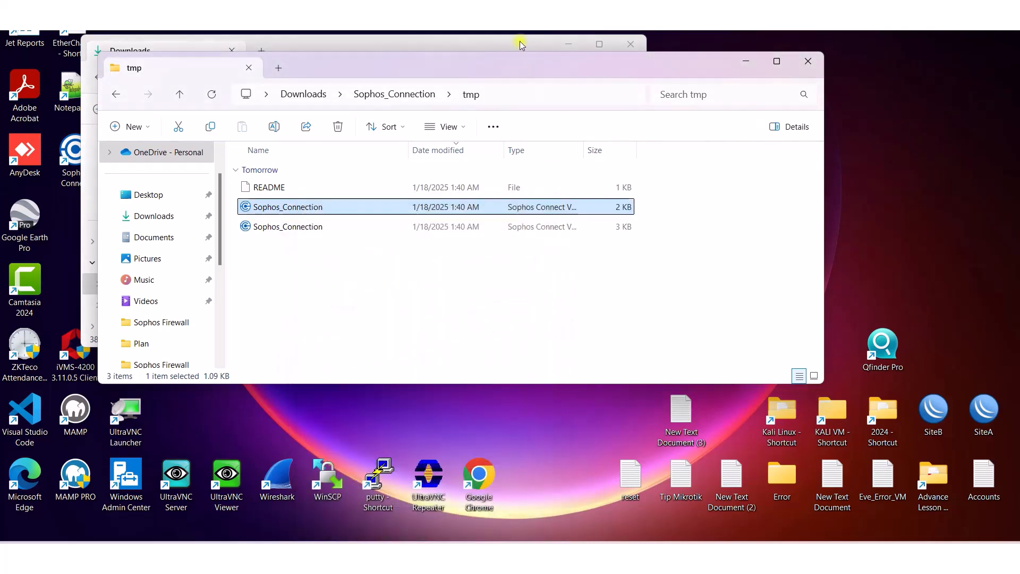
click(829, 557)
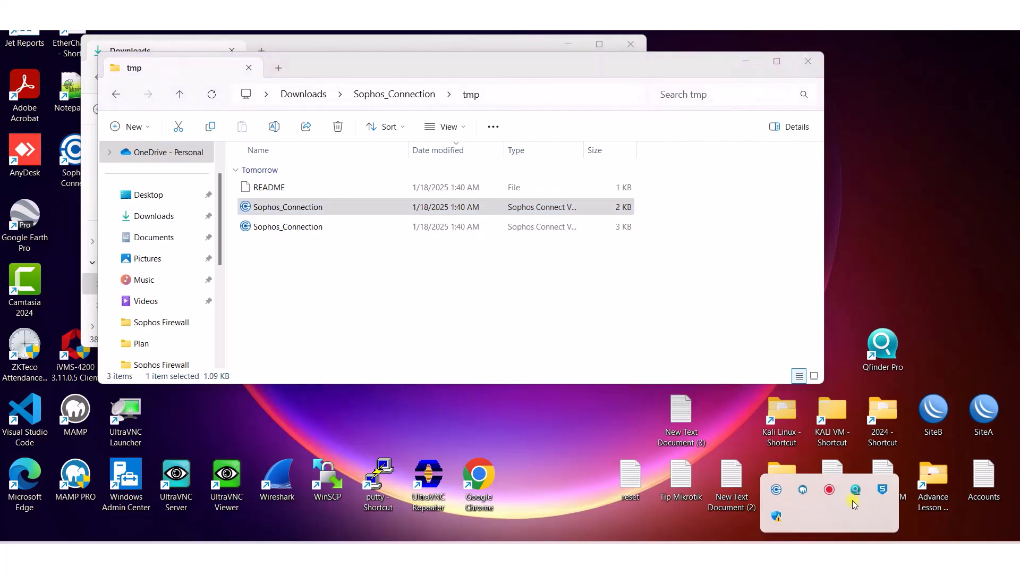
Step: Import Sophos_Connection from Downloads\Sophos_Connection\tmp via Sophos Connect's Import connection option
click(776, 489)
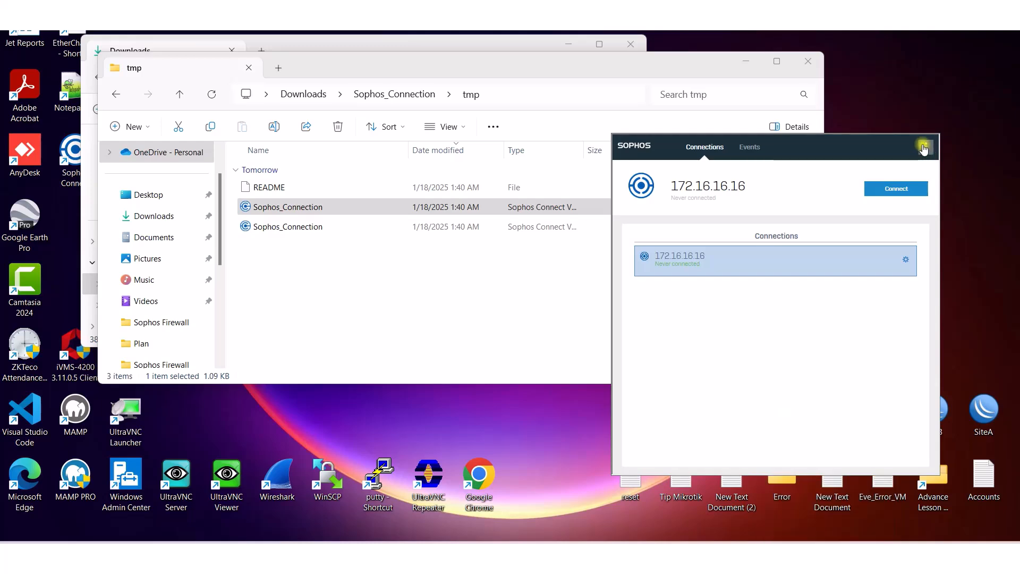
click(923, 147)
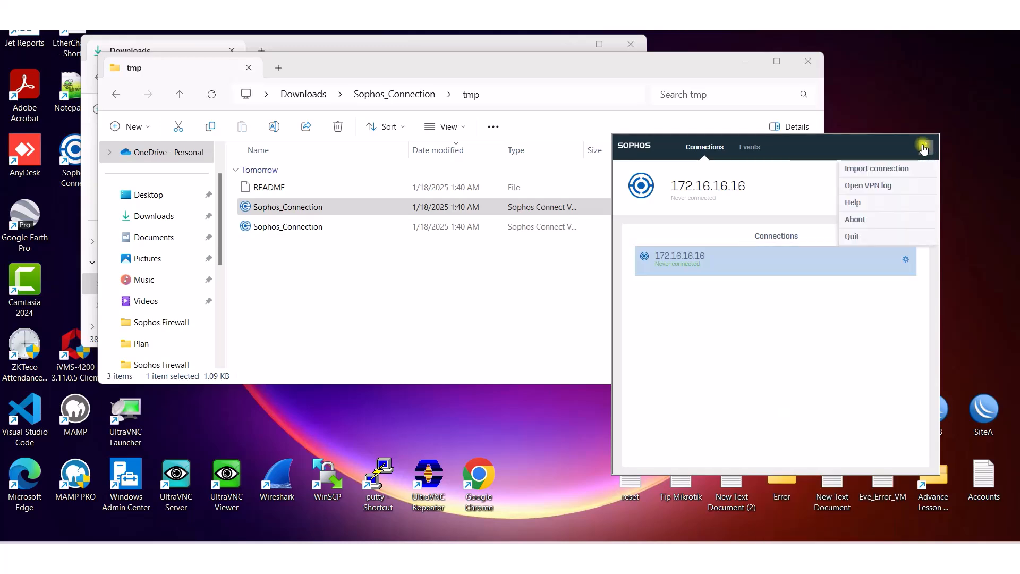
click(871, 173)
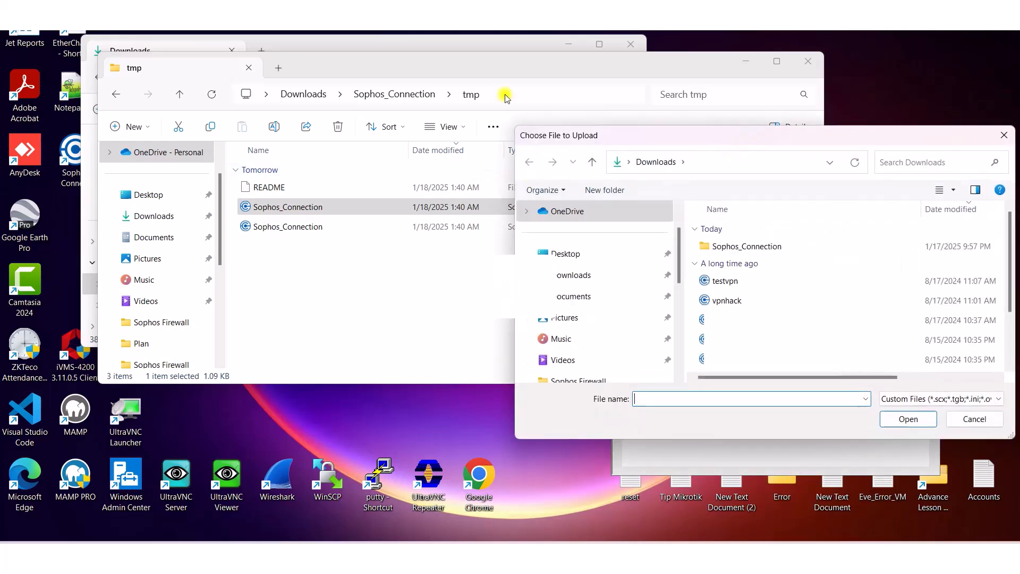
double_click(471, 201)
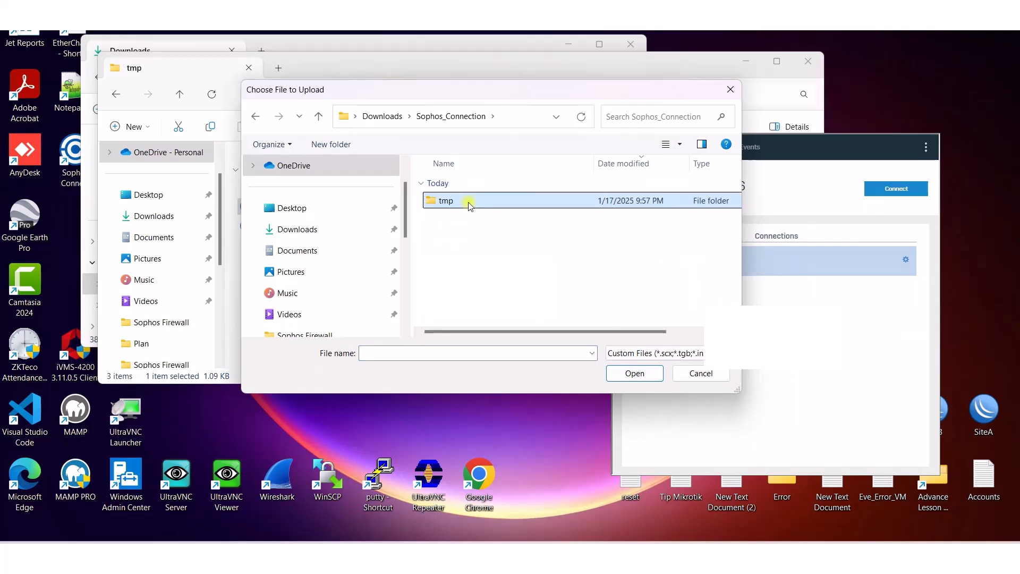
double_click(469, 200)
click(489, 204)
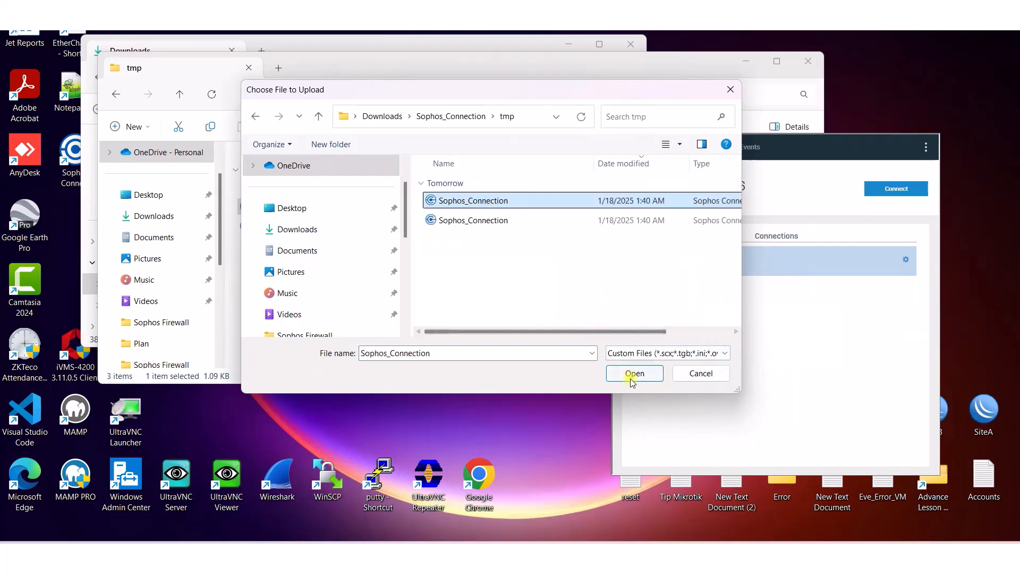
click(632, 378)
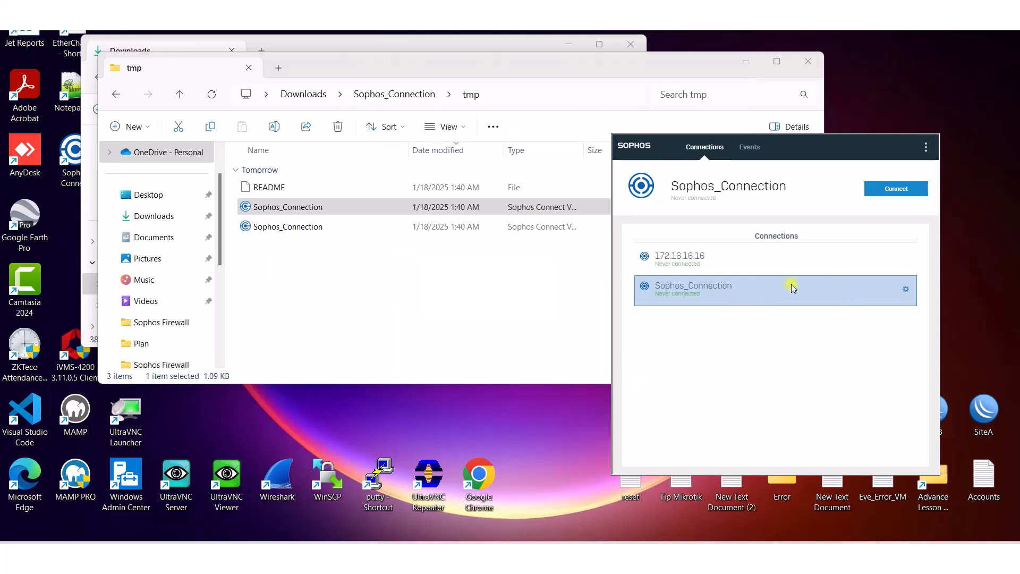
Step: Connect Sophos_Connection, signing in with the VPN user's password and saving the credentials
click(895, 190)
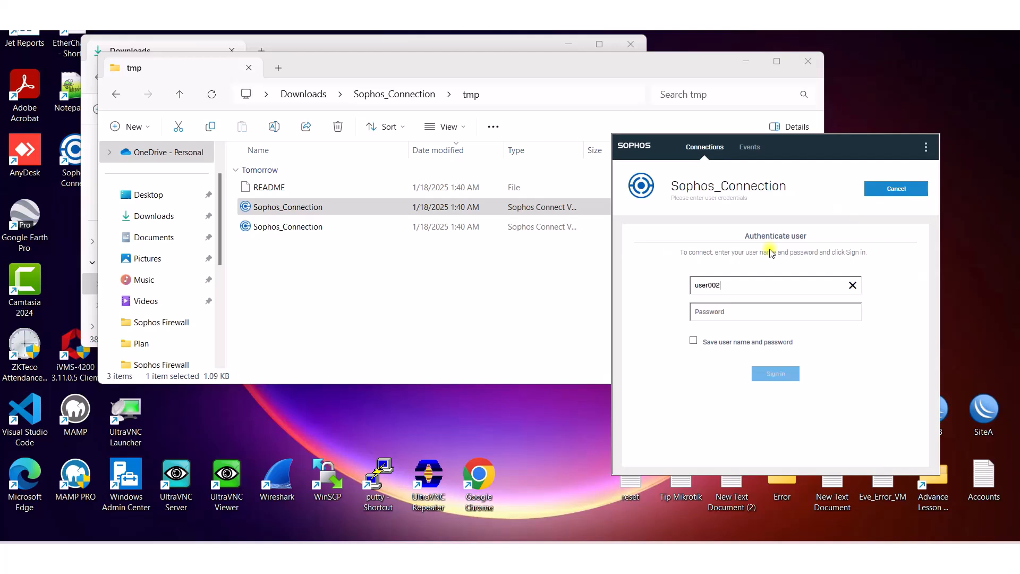
text(••)
key(BackSpace)
key(BackSpace)
text(••••••)
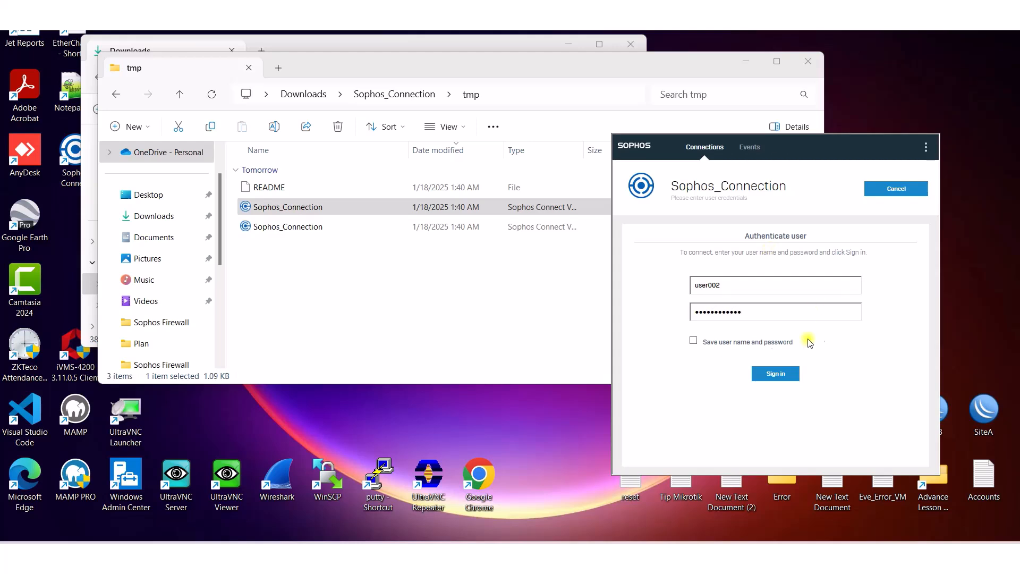
click(704, 343)
click(776, 372)
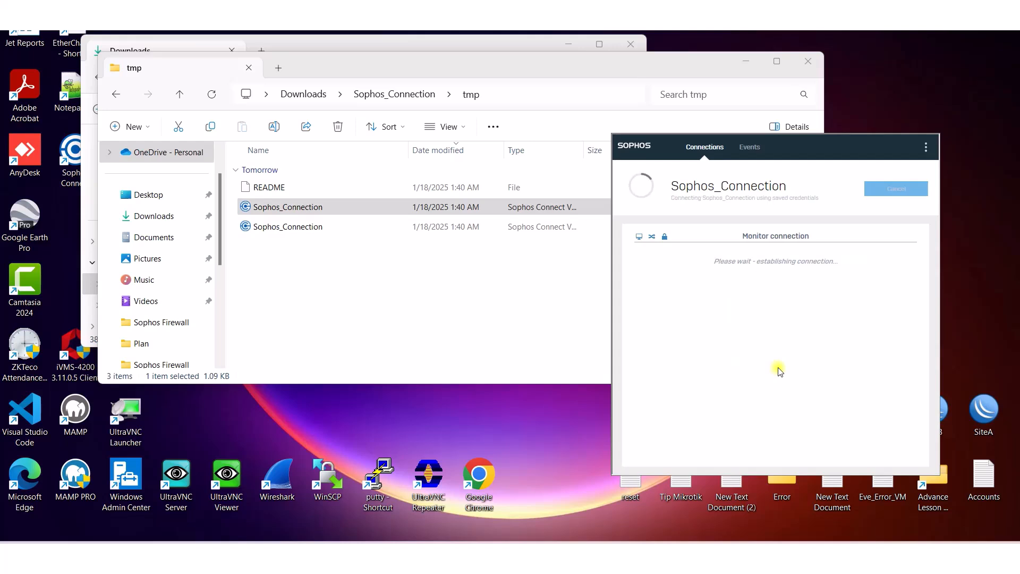